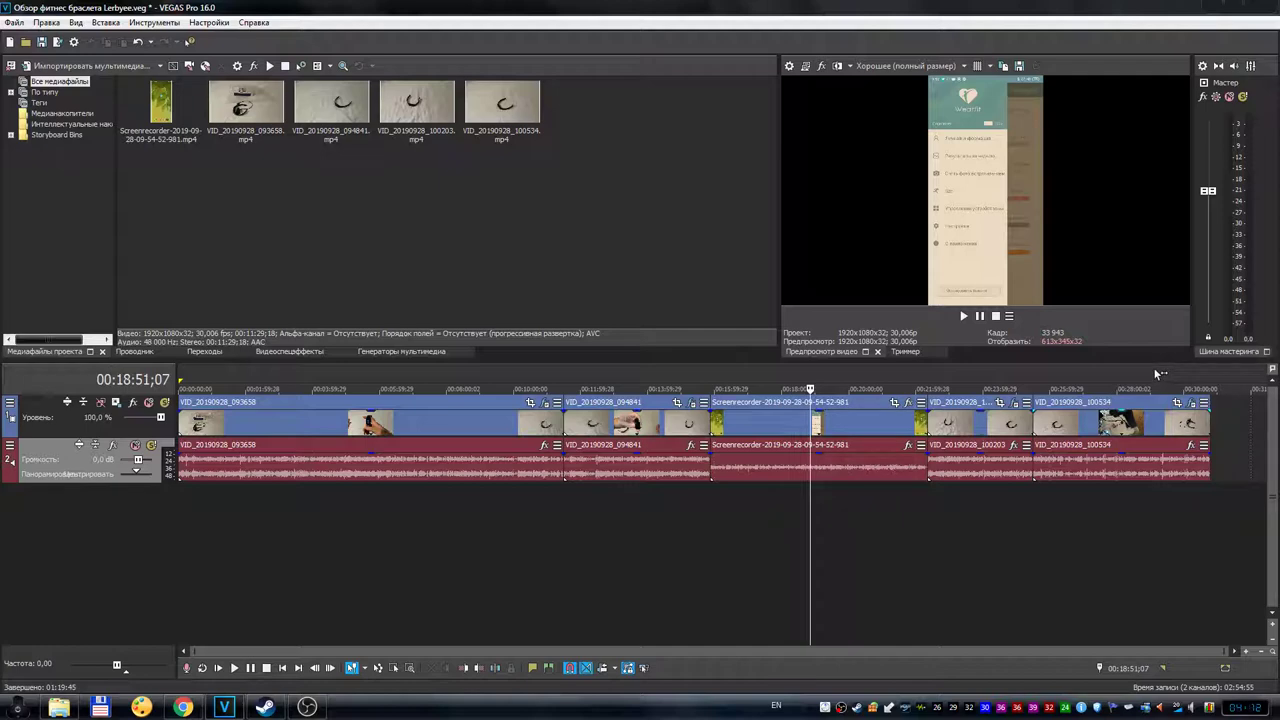
Examine the footage at several points of the timeline, focusing on the bracelet charging scenes in the VID_20190928_100534 clip
left_click(1150, 377)
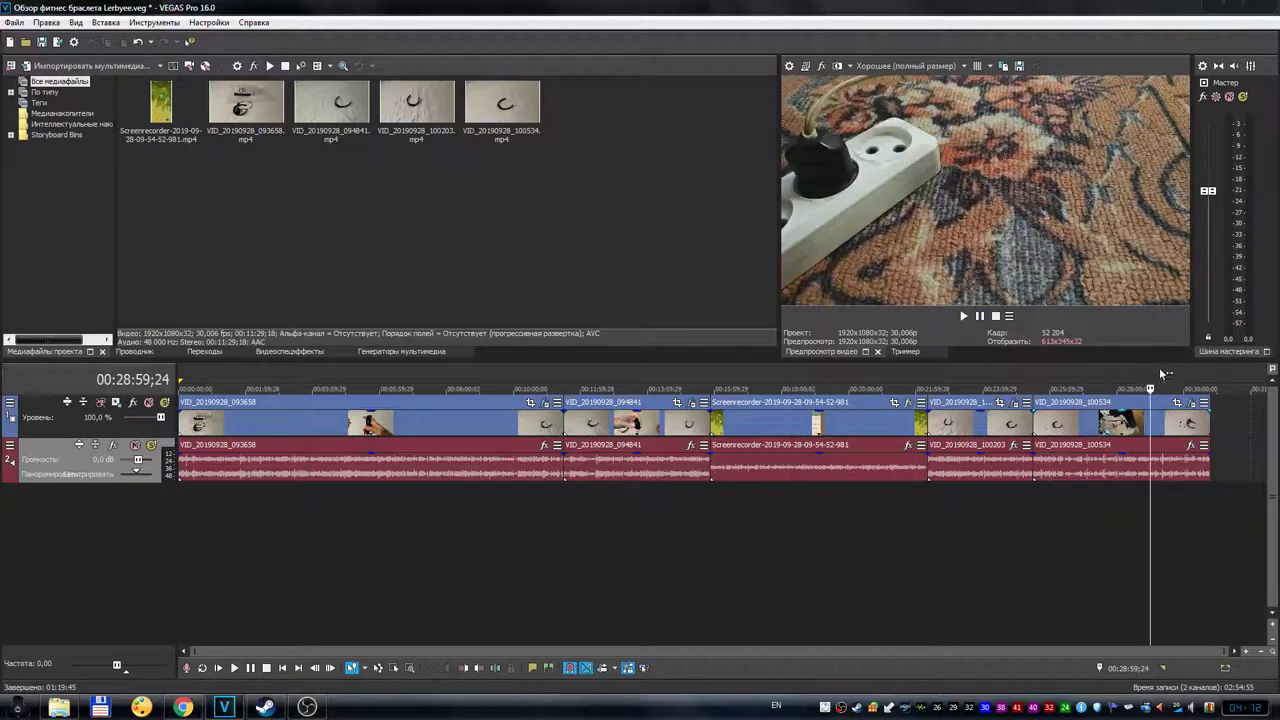
left_click(1160, 376)
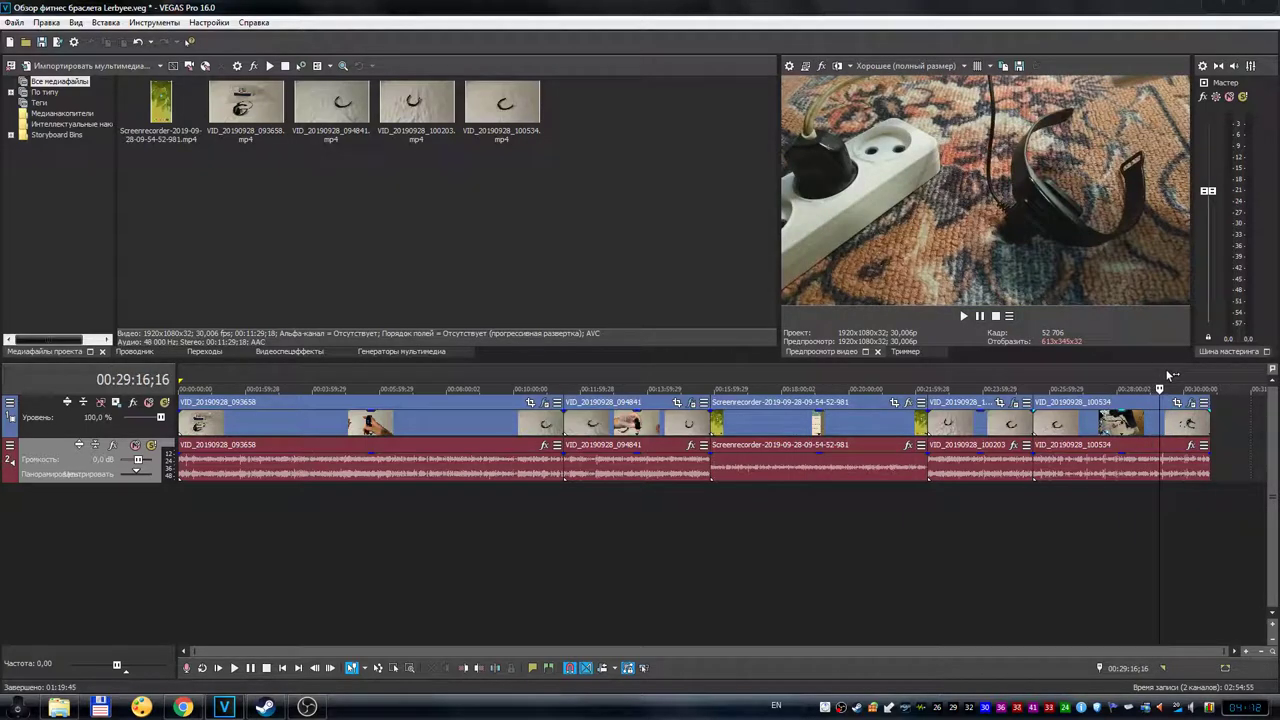
left_click(1167, 376)
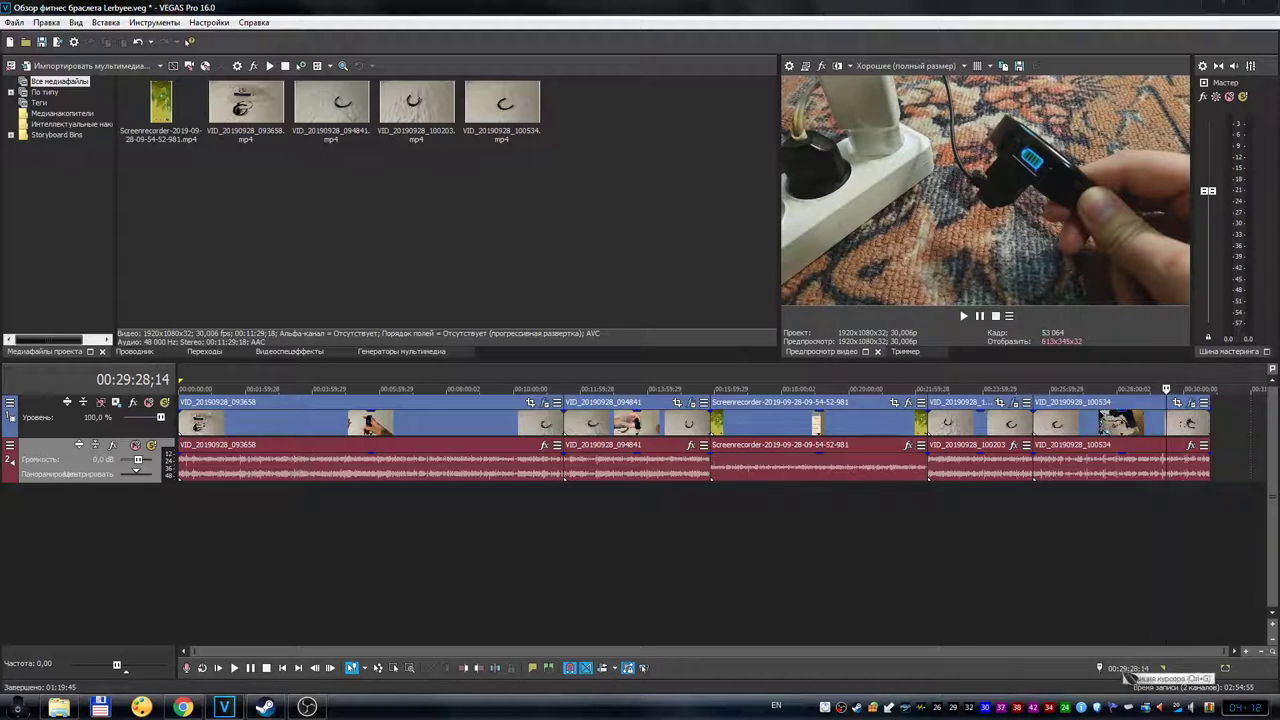
key("Left")
key("j")
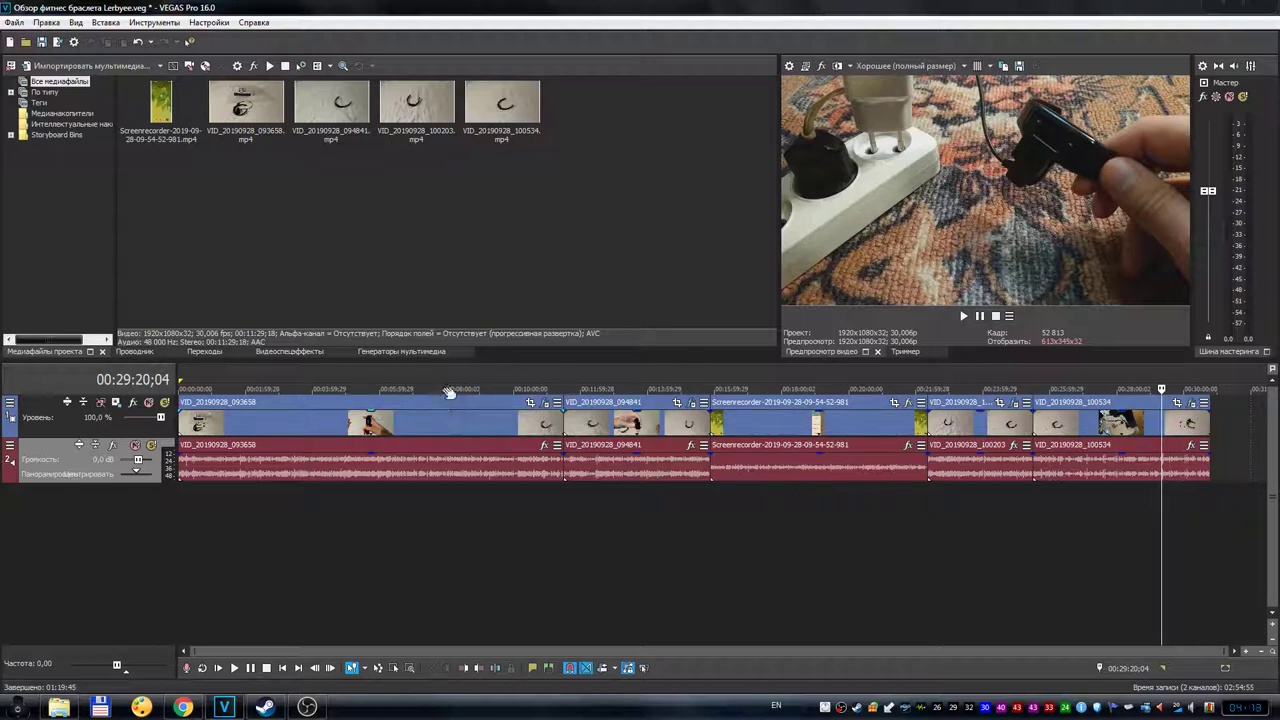
left_click(830, 381)
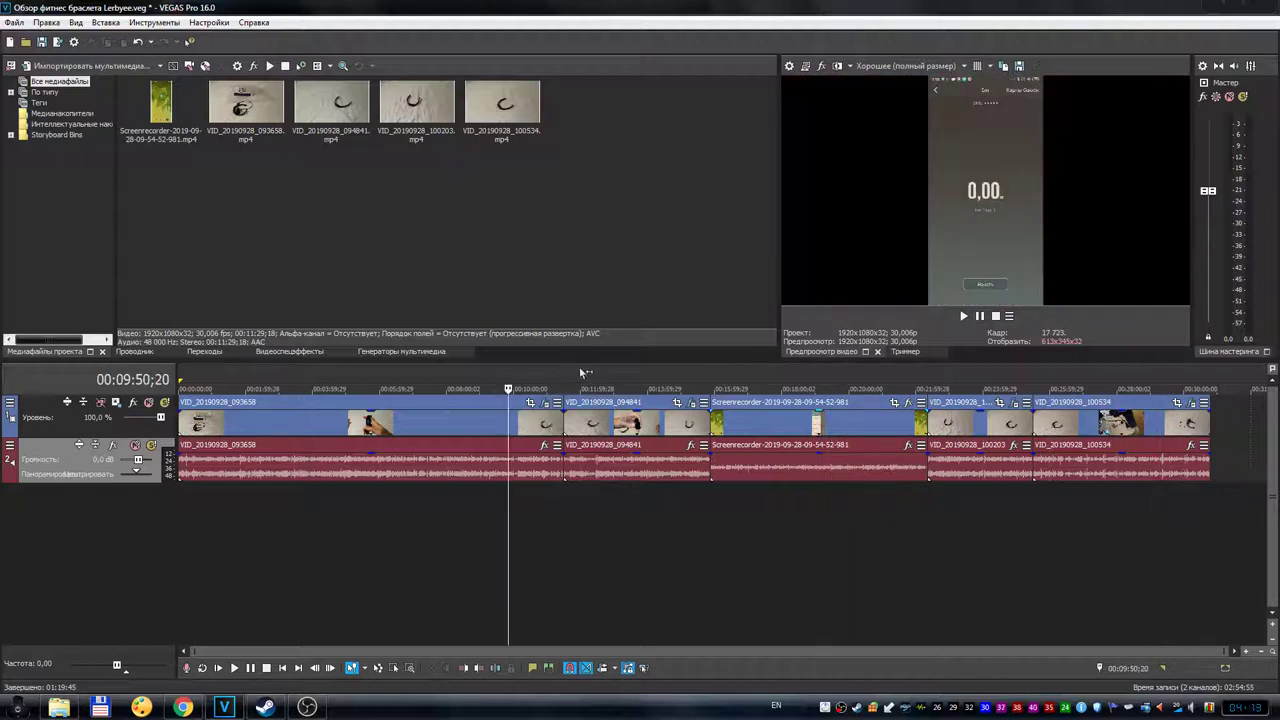
left_click(786, 375)
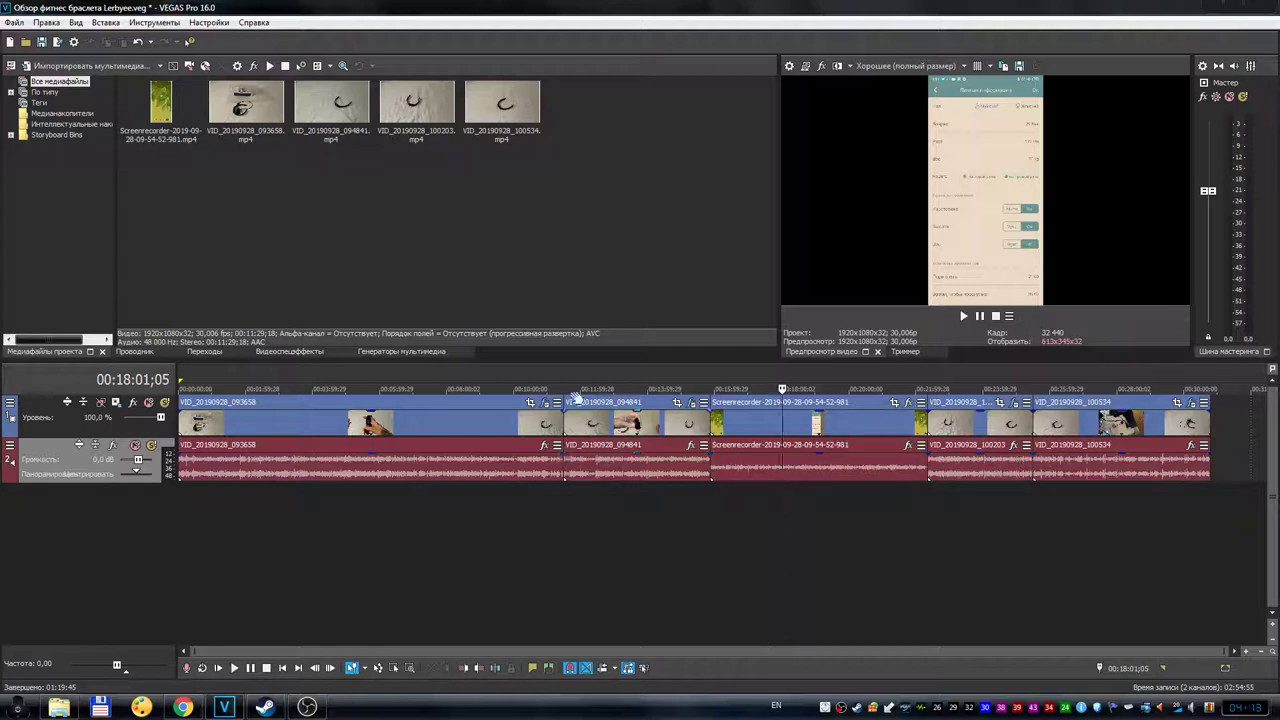
left_click(360, 373)
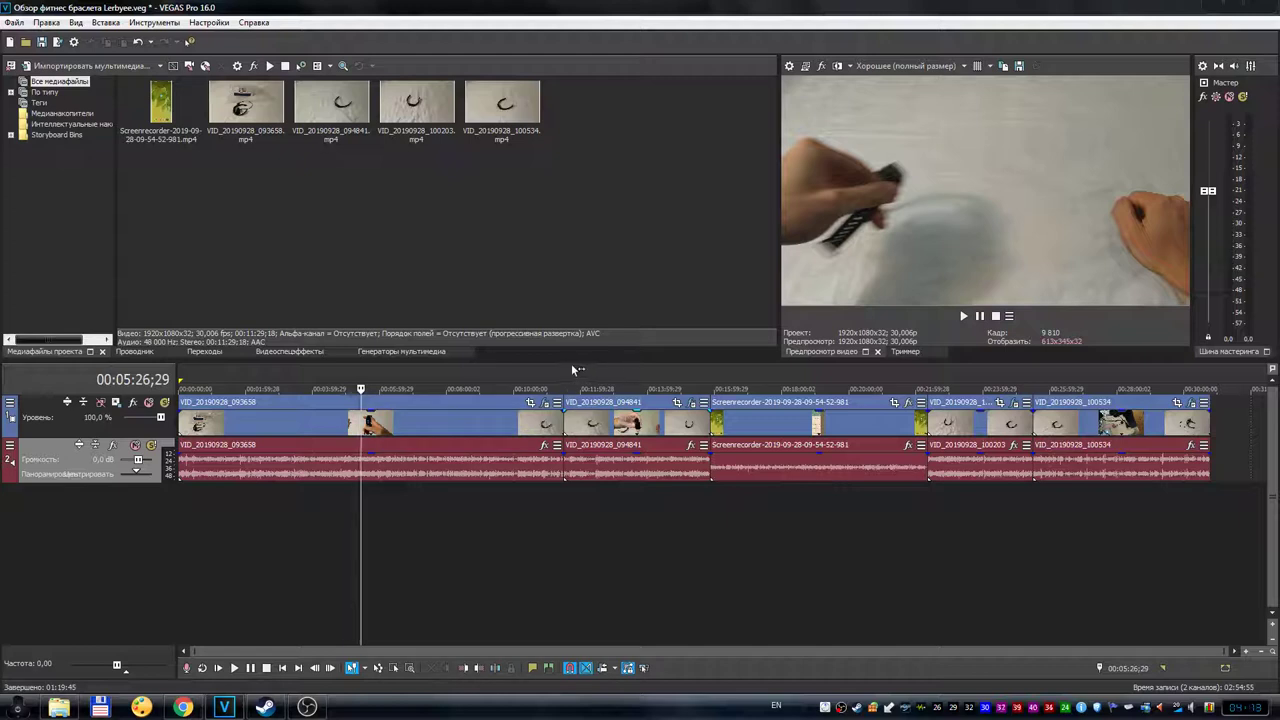
left_click(1075, 373)
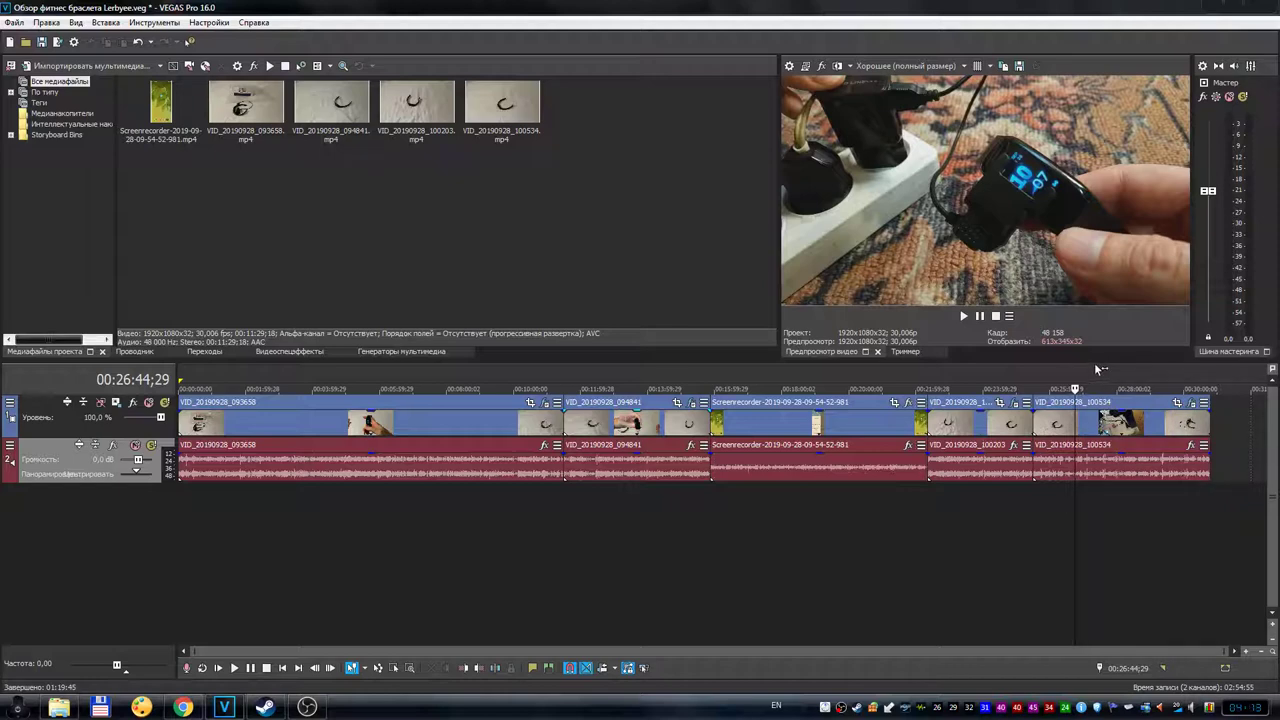
left_click(1107, 372)
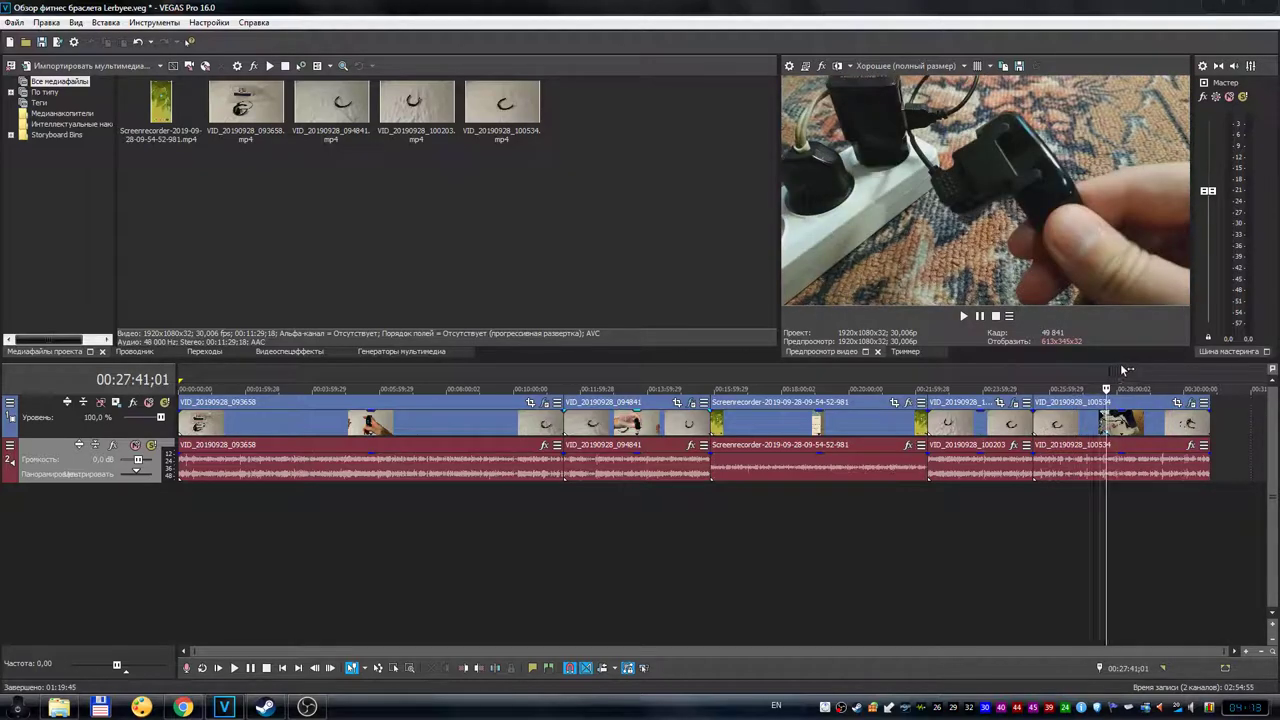
left_click(1120, 364)
Open the rendered file Обзор фитнес браслета Lerbyee.old.mp4 from its folder in VLC and pause playback
left_click(58, 707)
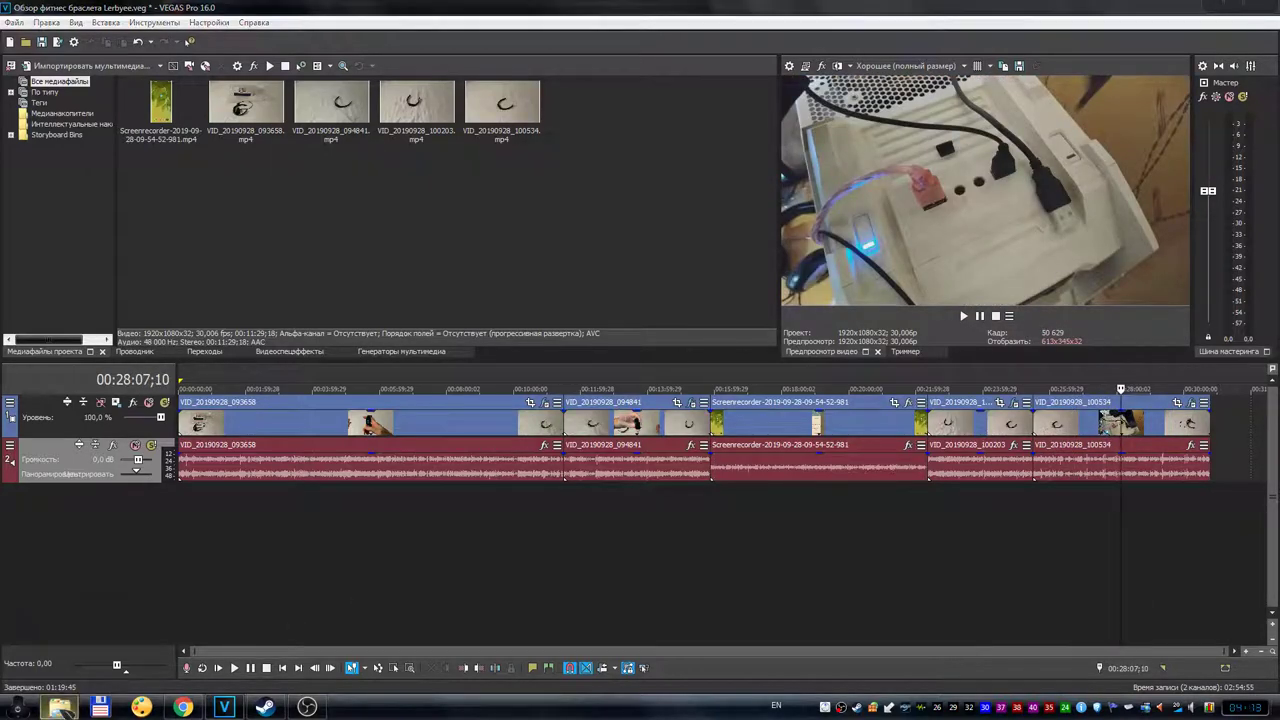
left_click(524, 261)
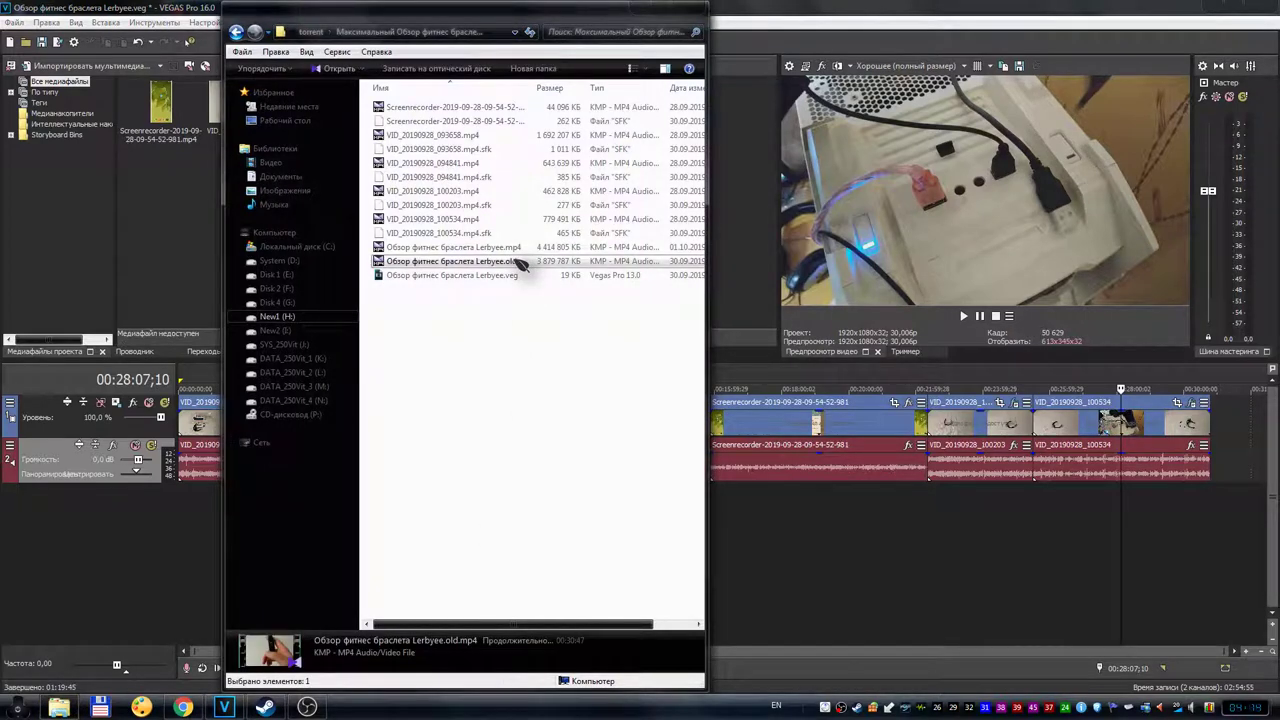
right_click(514, 259)
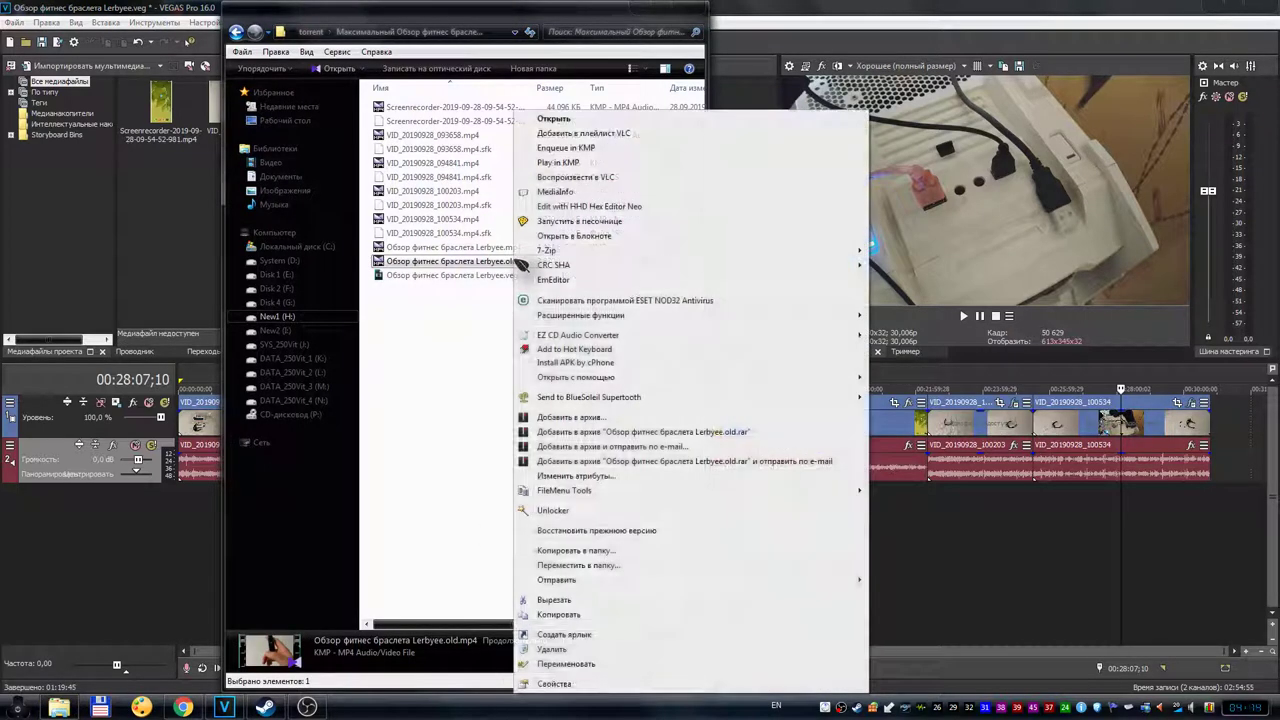
left_click(577, 178)
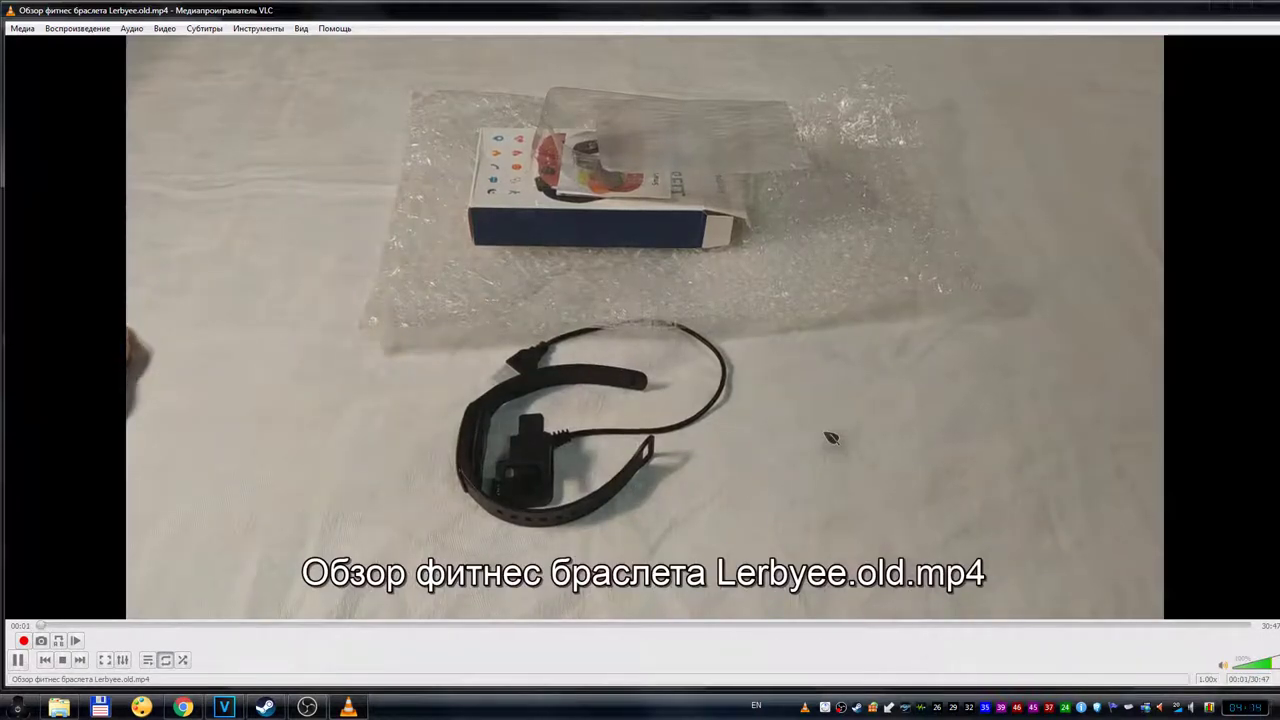
key("space")
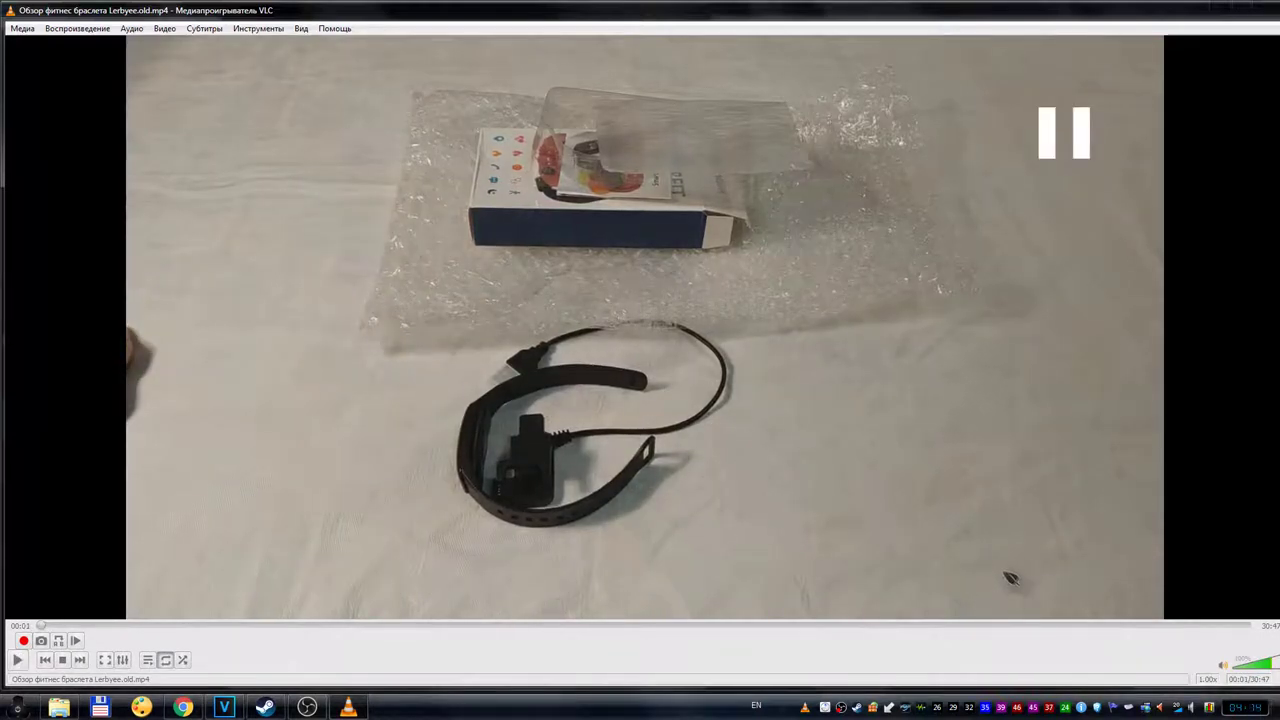
Replay the bracelet charging scene of the old render from about 29:16 to 29:23, checking the picture around the plug-in moment
left_click(1196, 627)
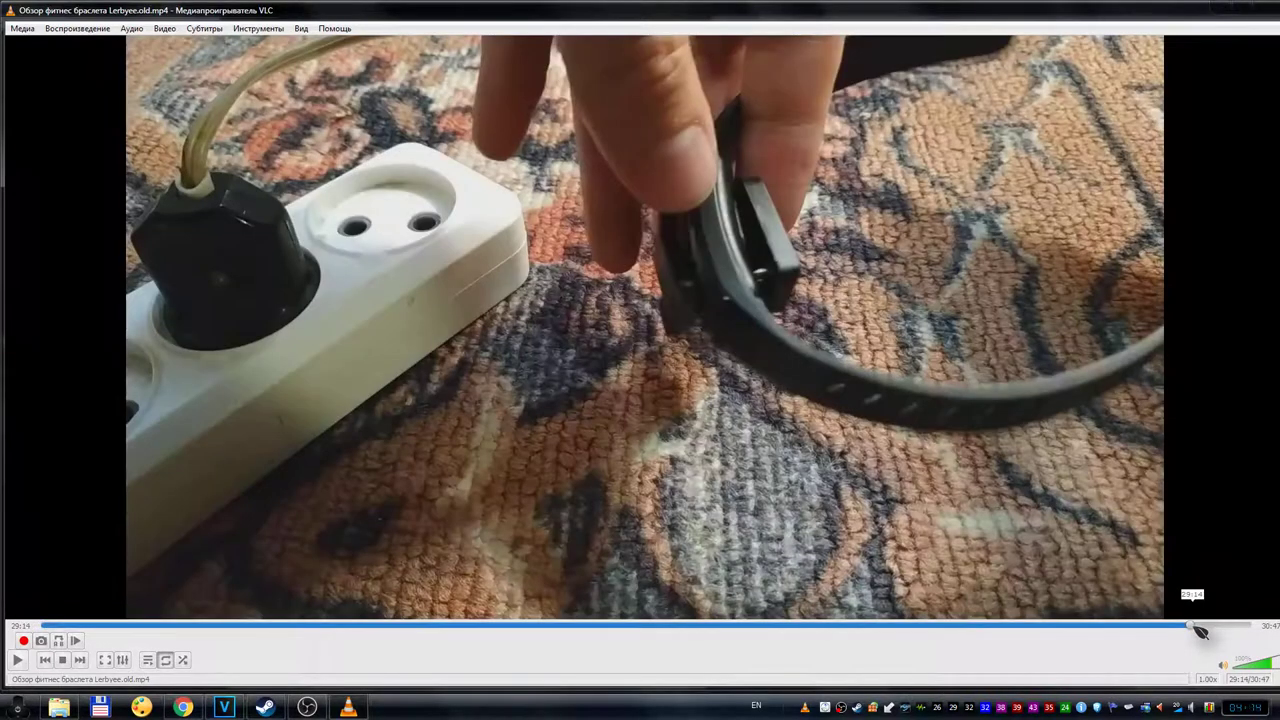
left_click(1201, 630)
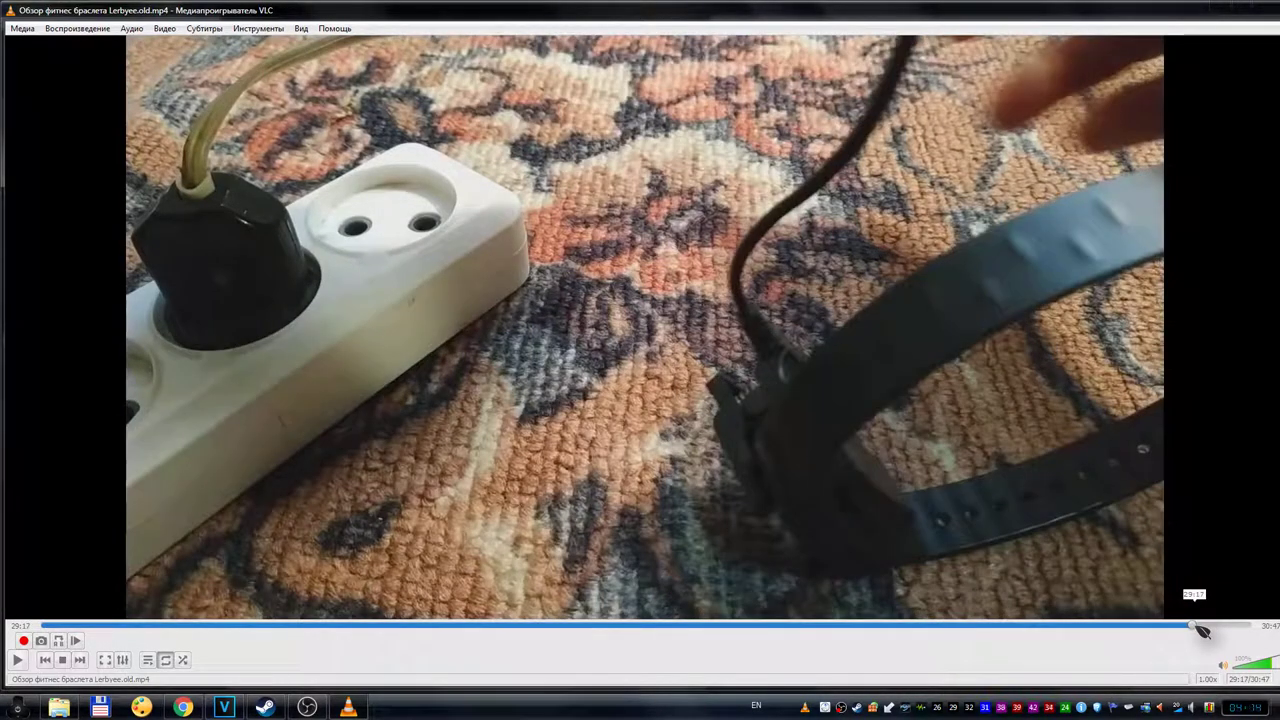
key("space")
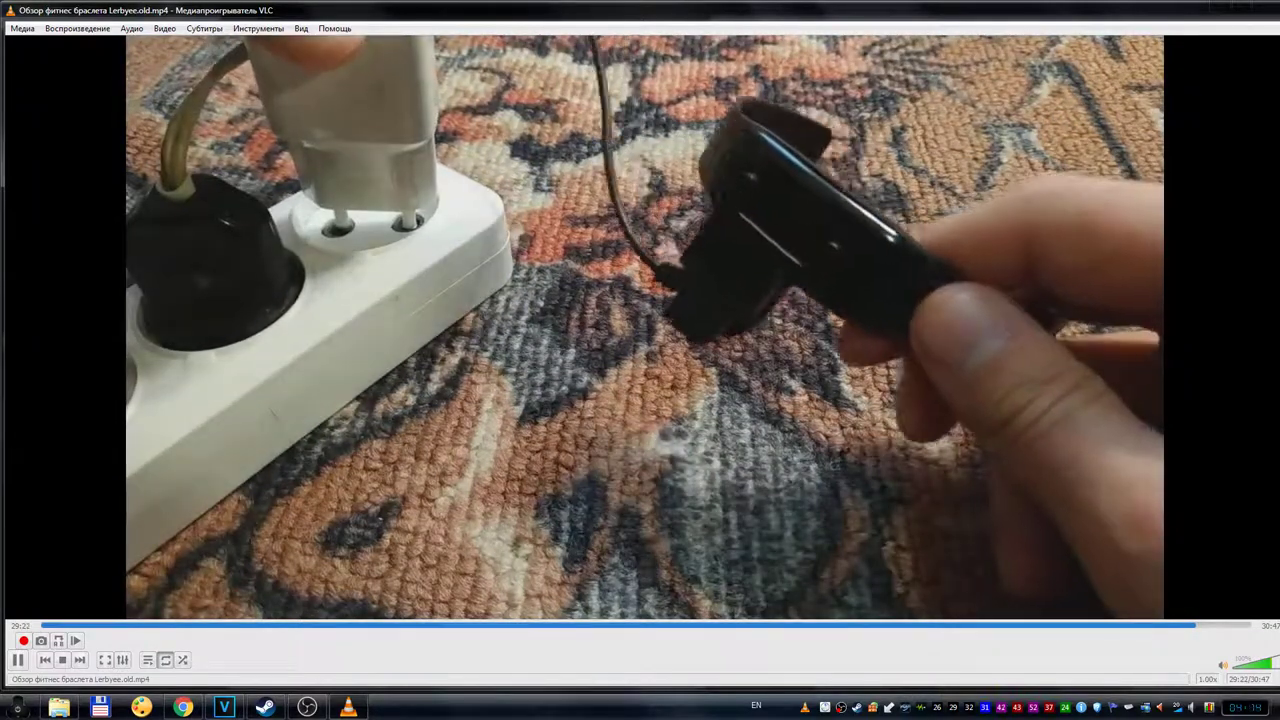
key("space")
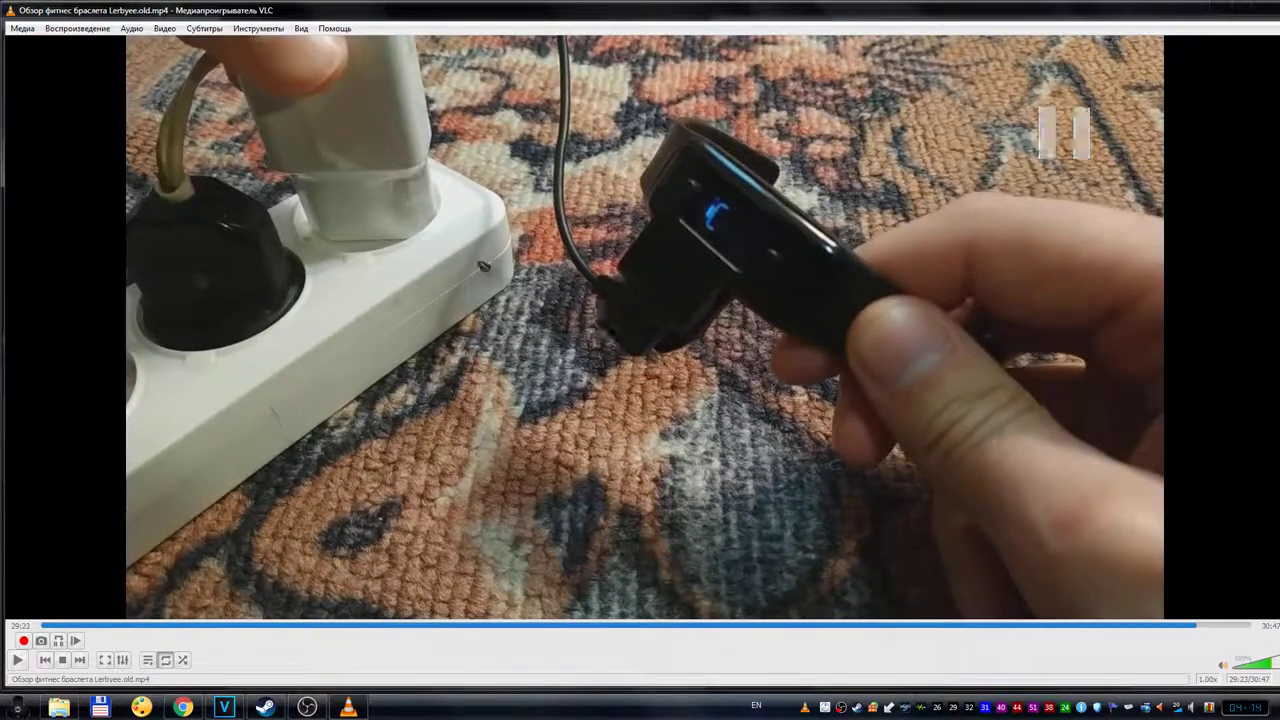
left_click(1199, 628)
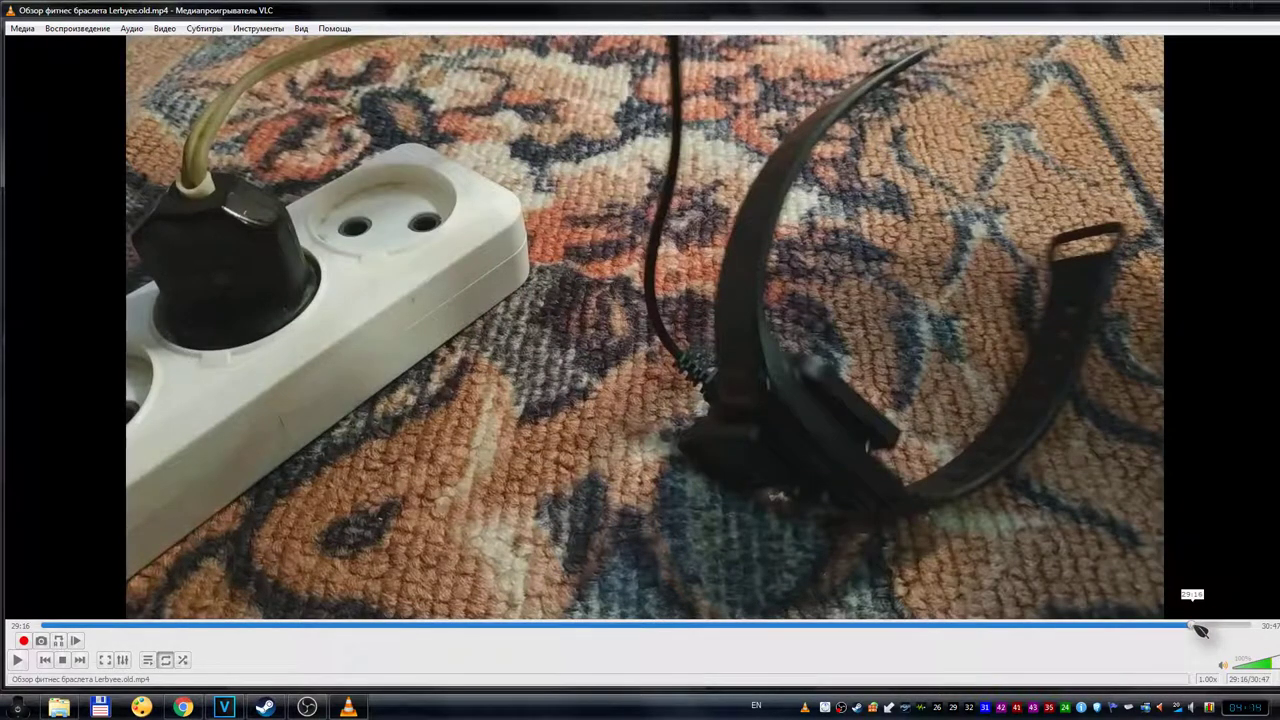
key("space")
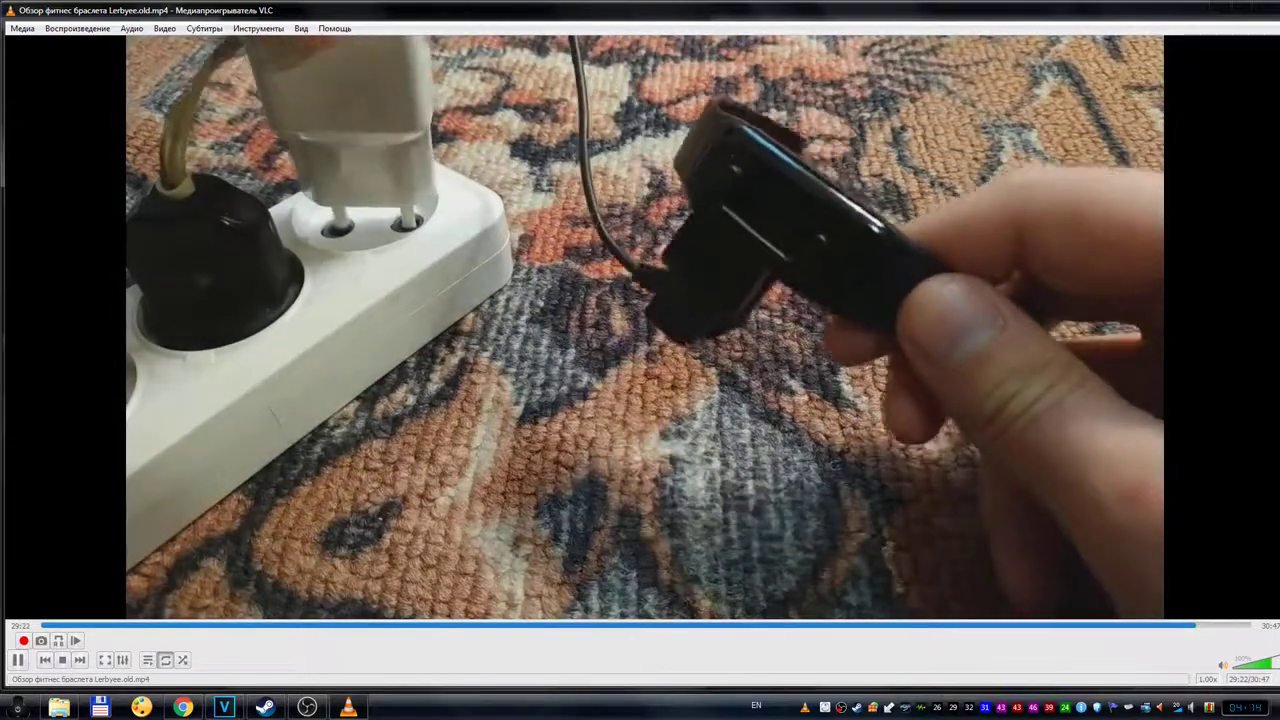
key("space")
key("space")
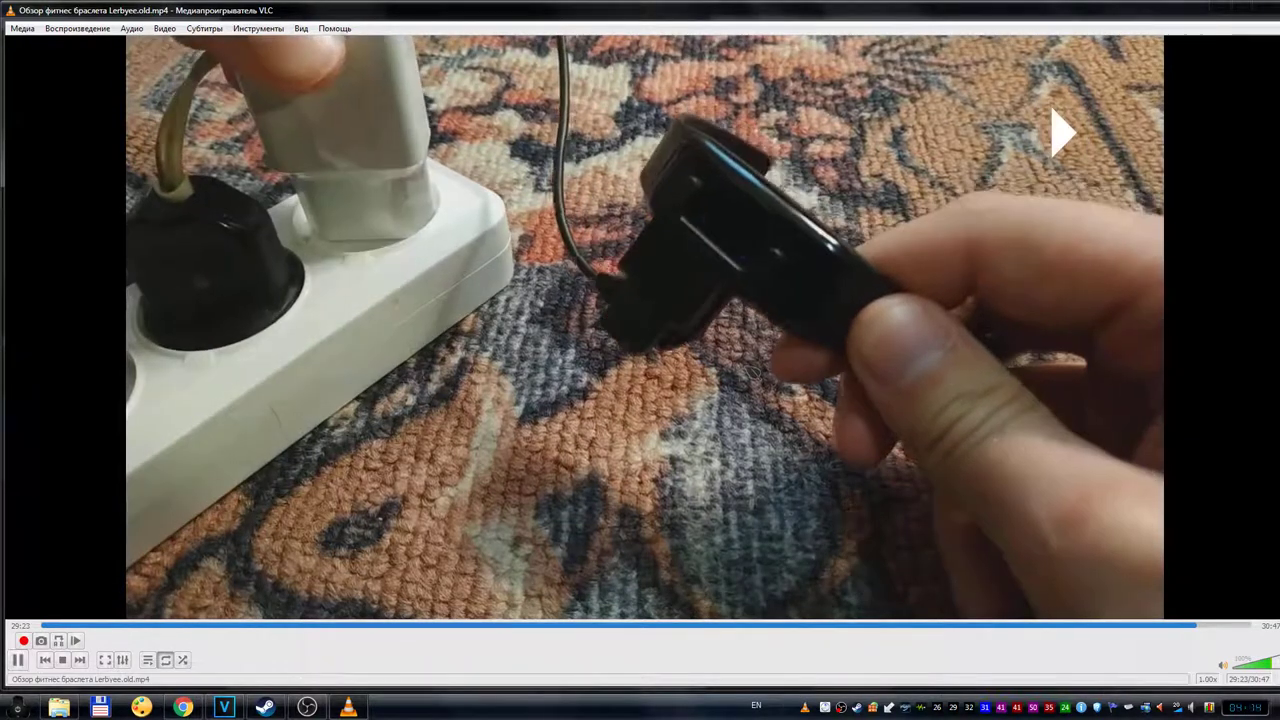
key("space")
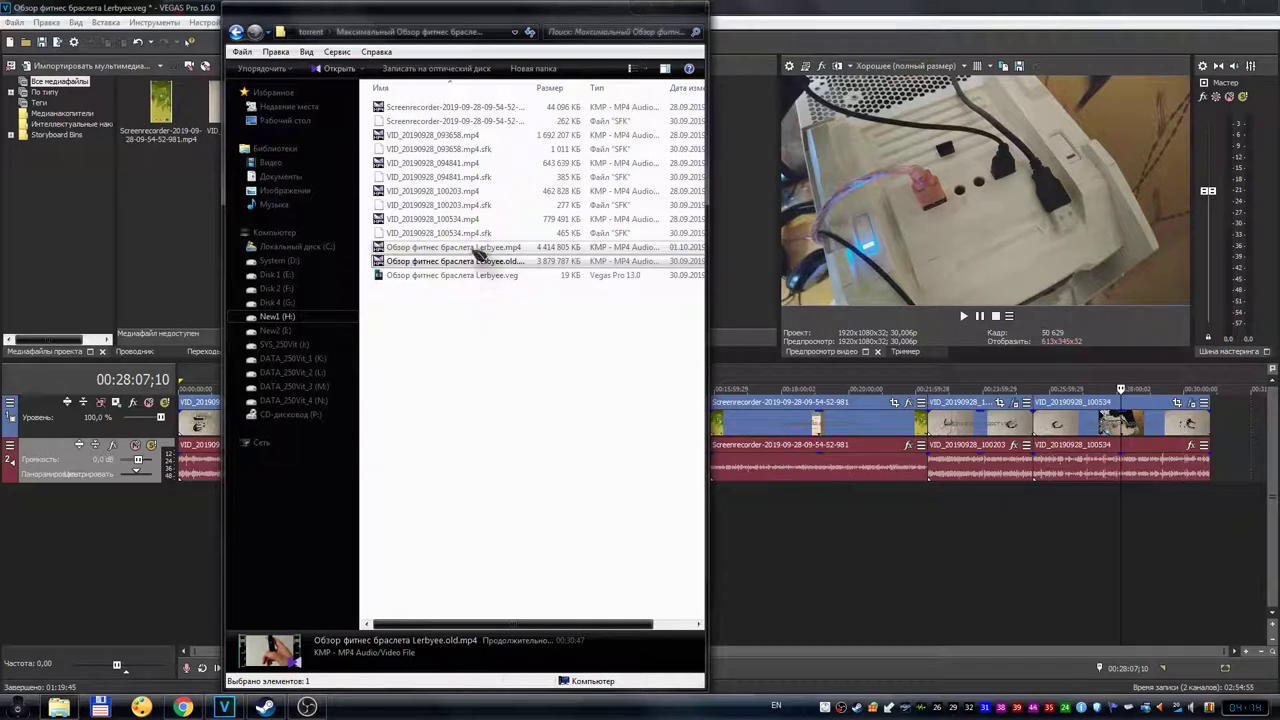
Open Обзор фитнес браслета Lerbyee.mp4 in VLC, examine the same charging scene up to about 29:23, and return to VEGAS Pro
left_click(476, 249)
right_click(476, 252)
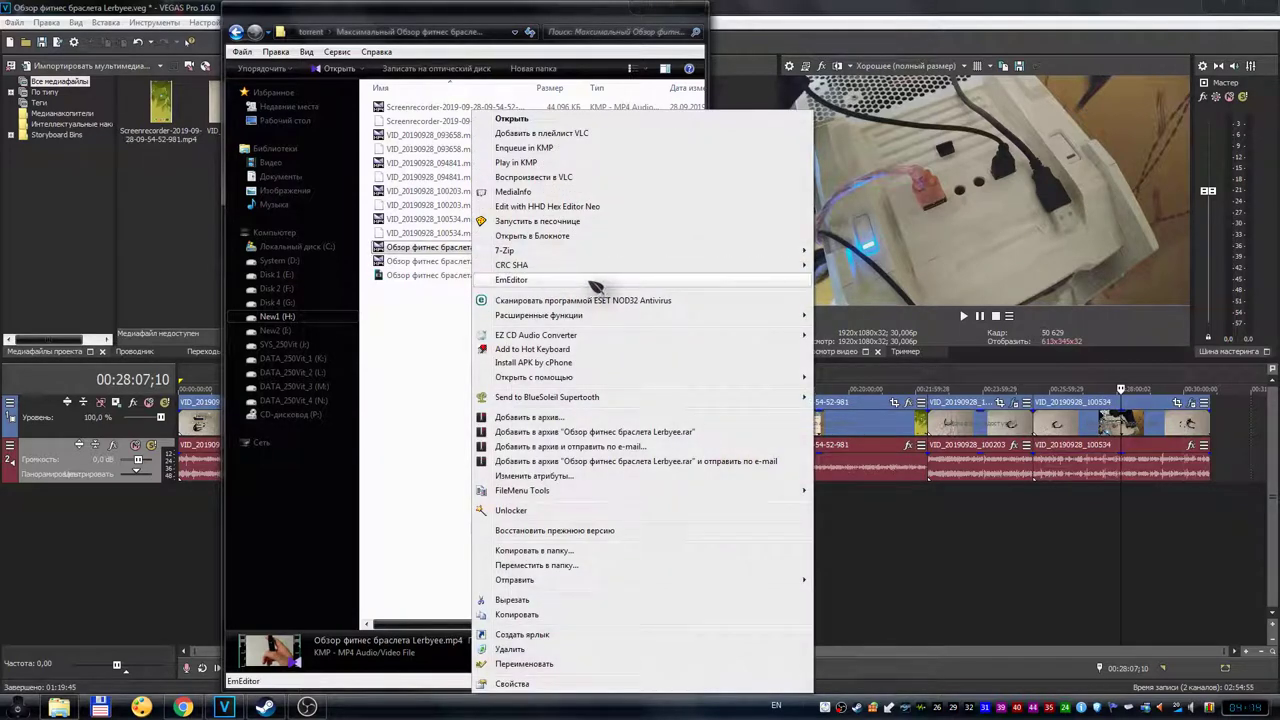
mouse_move(590, 377)
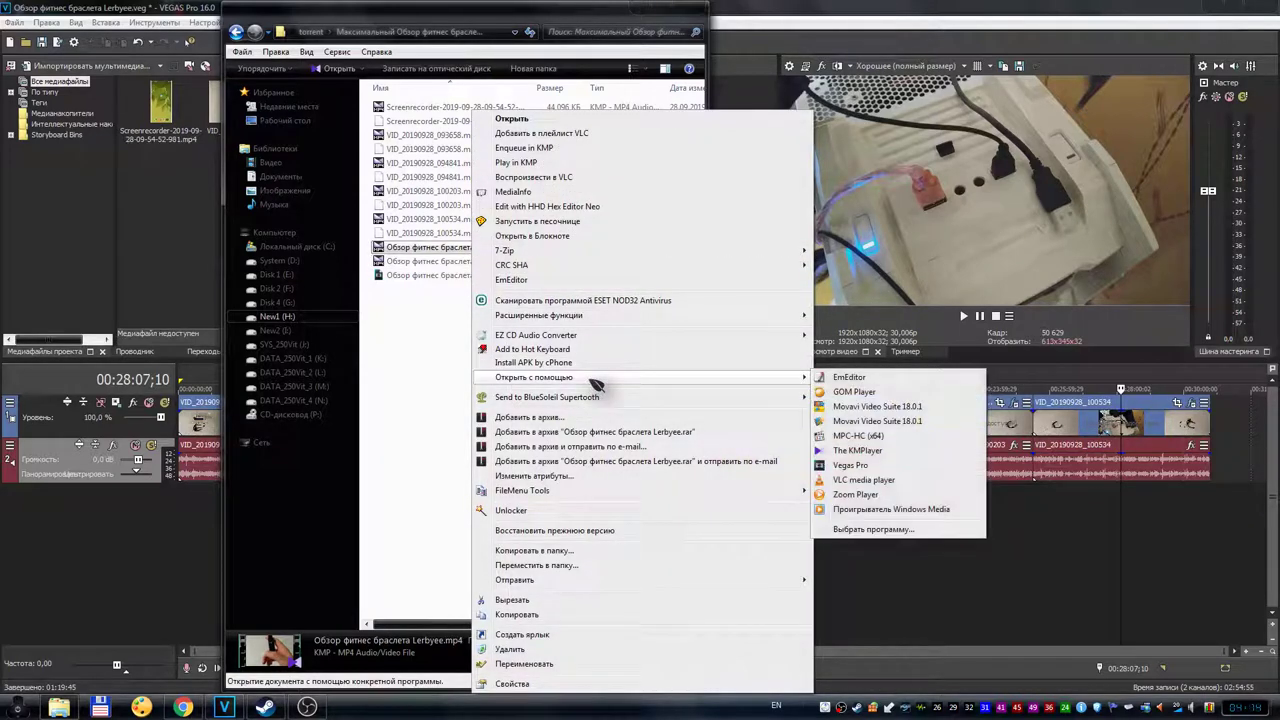
left_click(872, 487)
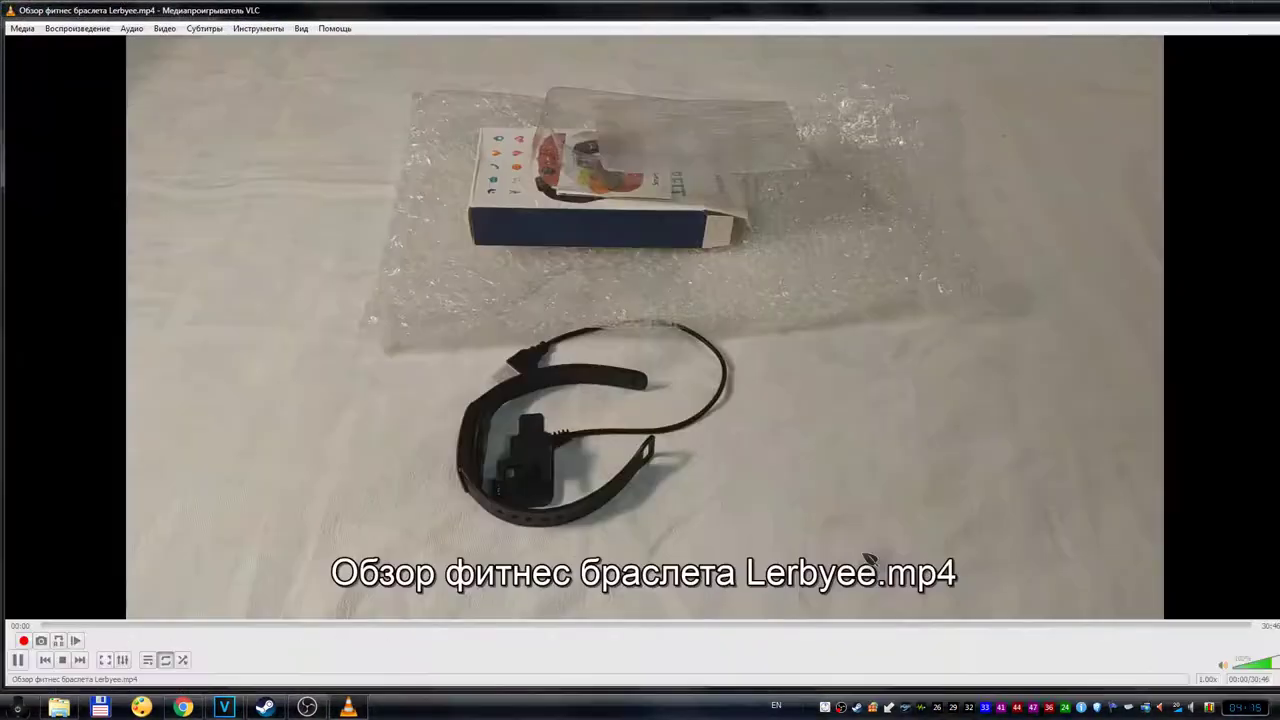
key("space")
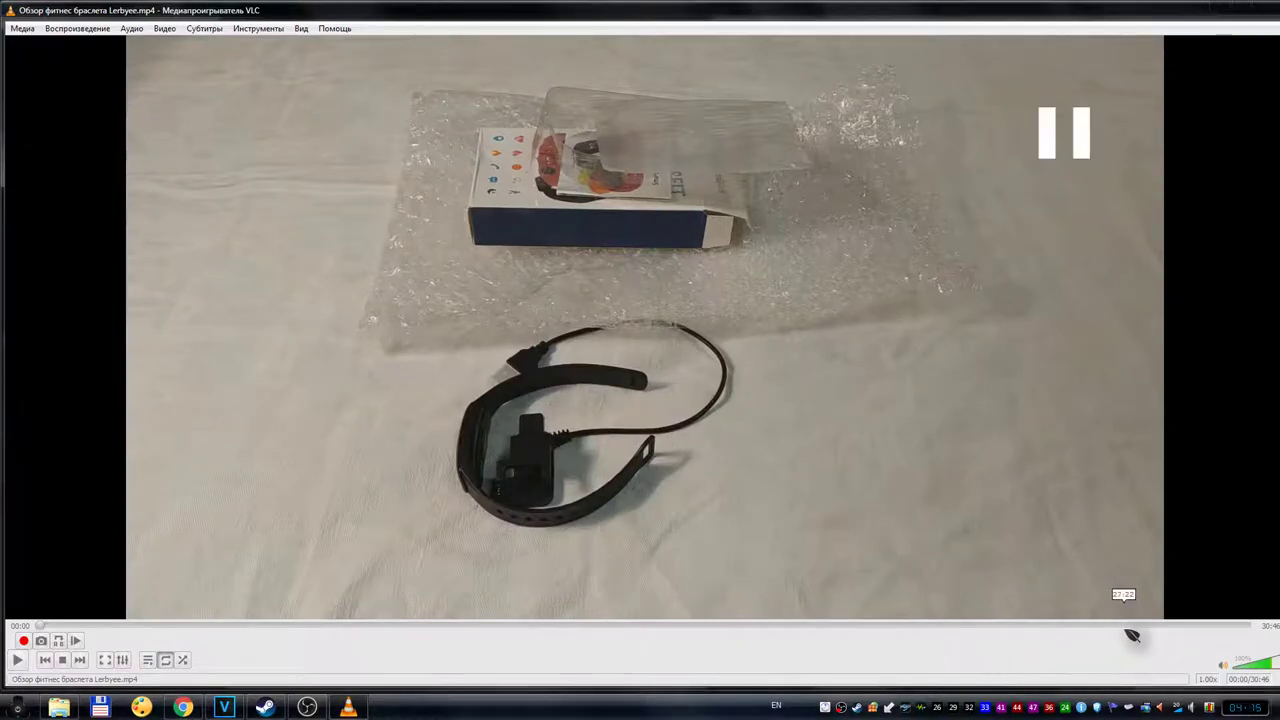
left_click(1202, 628)
key("space")
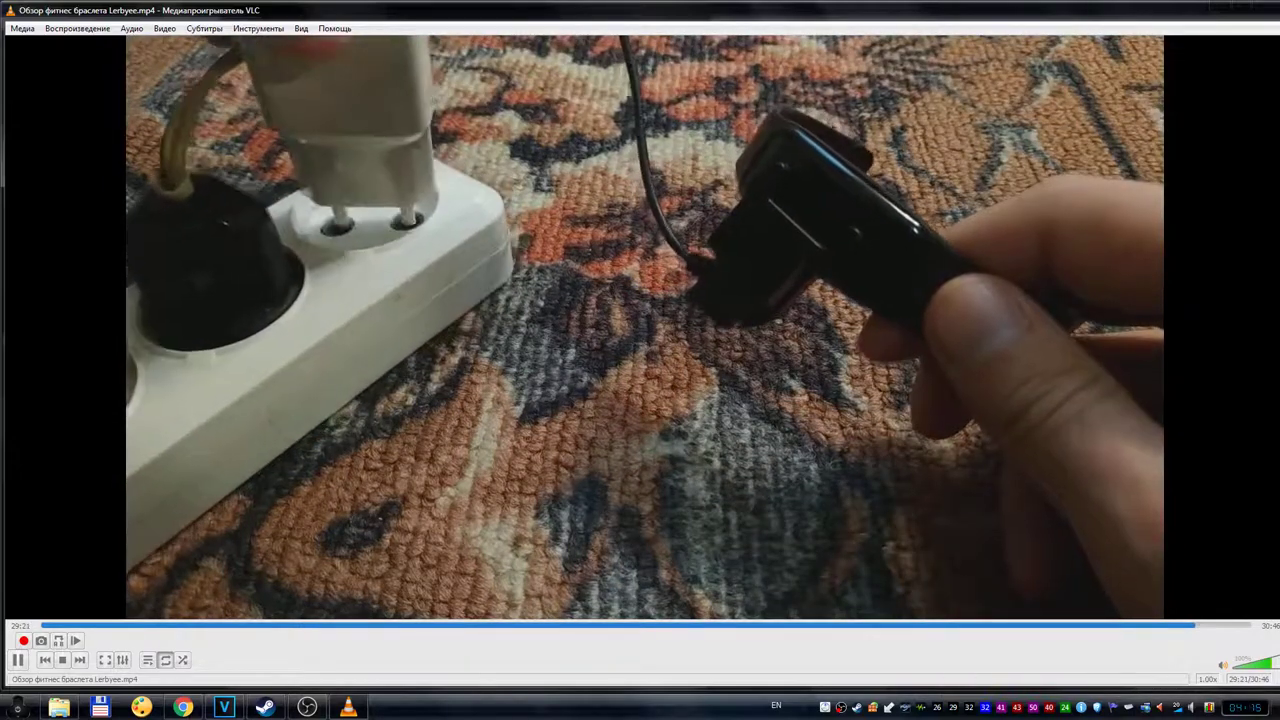
key("space")
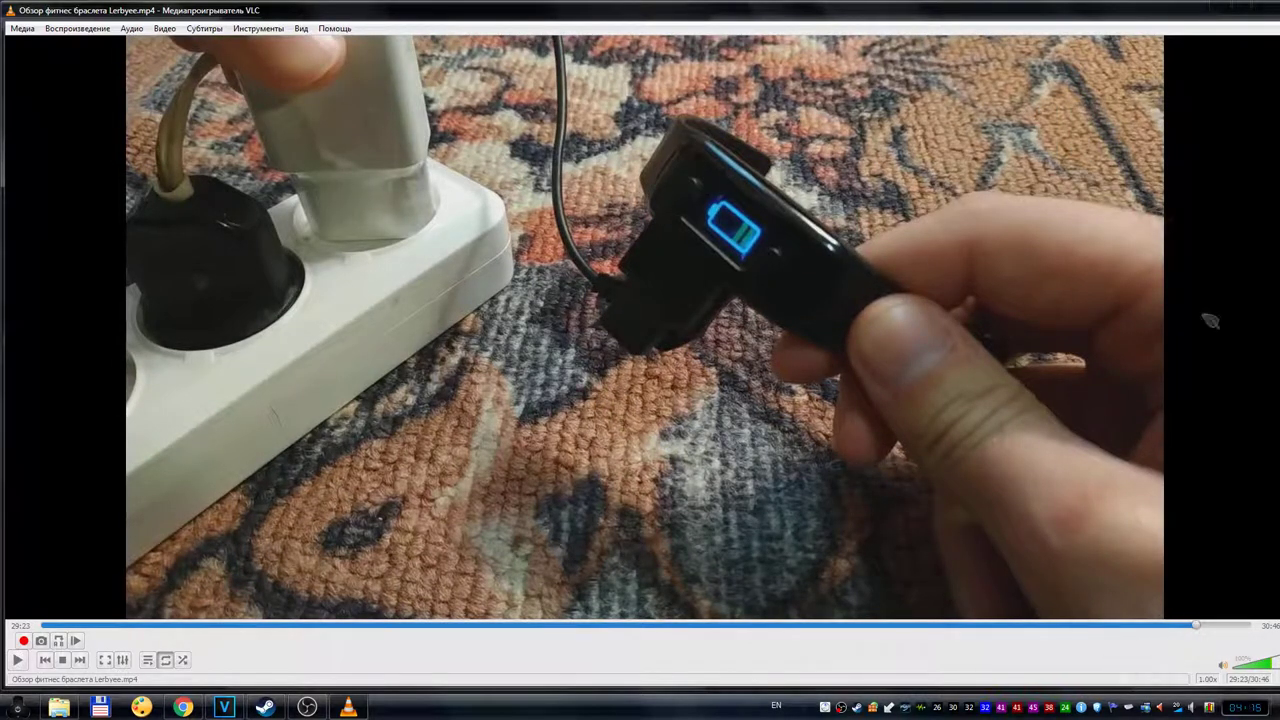
key("alt+F4")
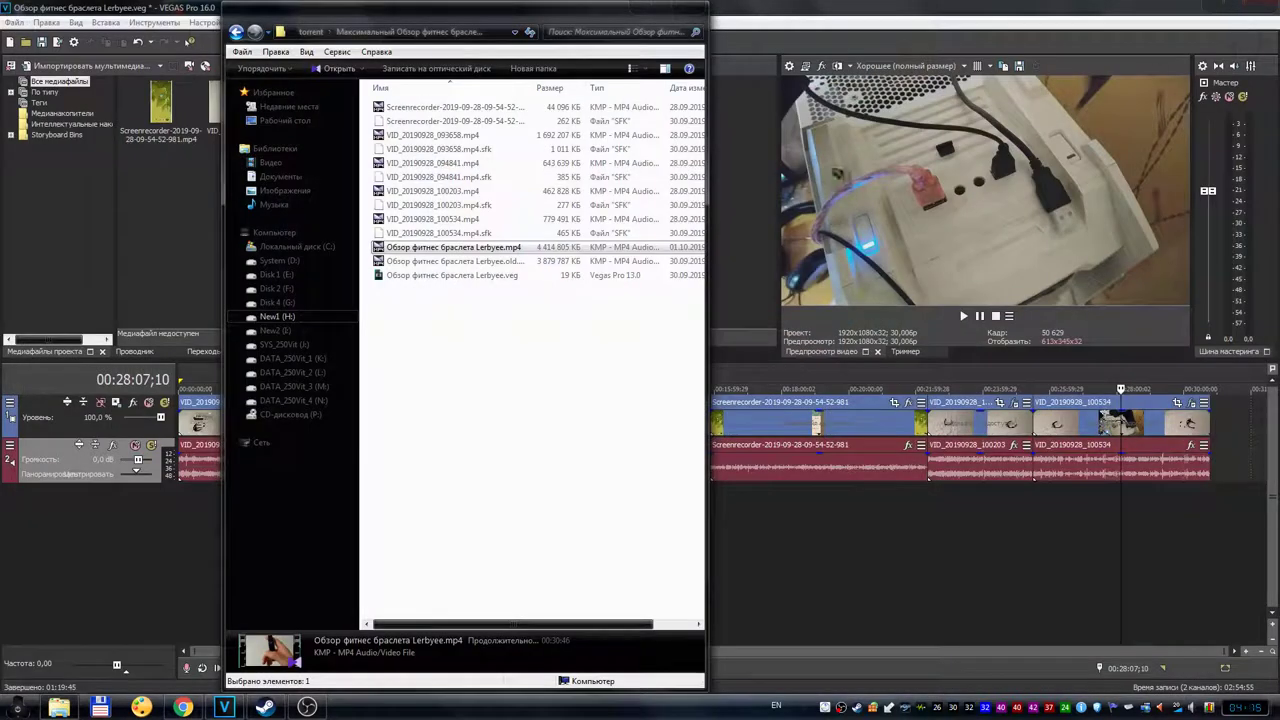
key("alt+F4")
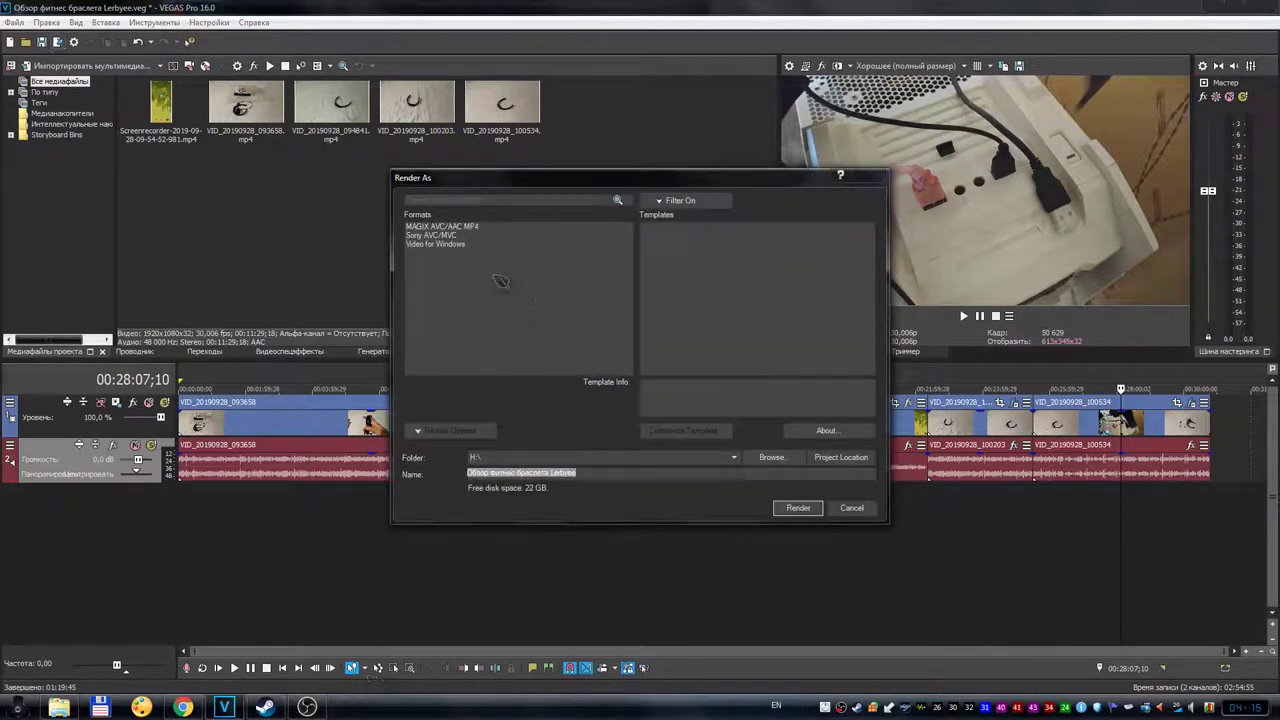
Customize the MAGIX AVC/AAC MP4 render template "Internet HD 1080p 29.97 fps my preset High", disallowing source adjustment of frame size and frame rate
left_click(455, 228)
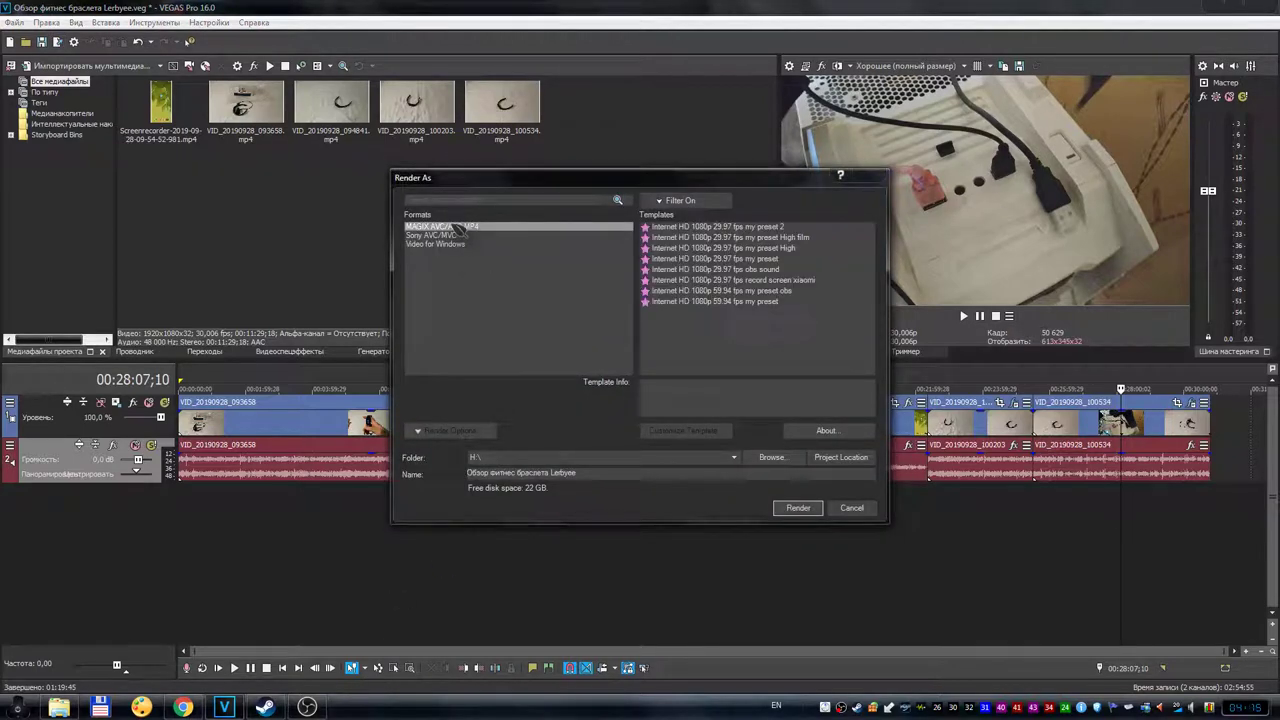
left_click(772, 248)
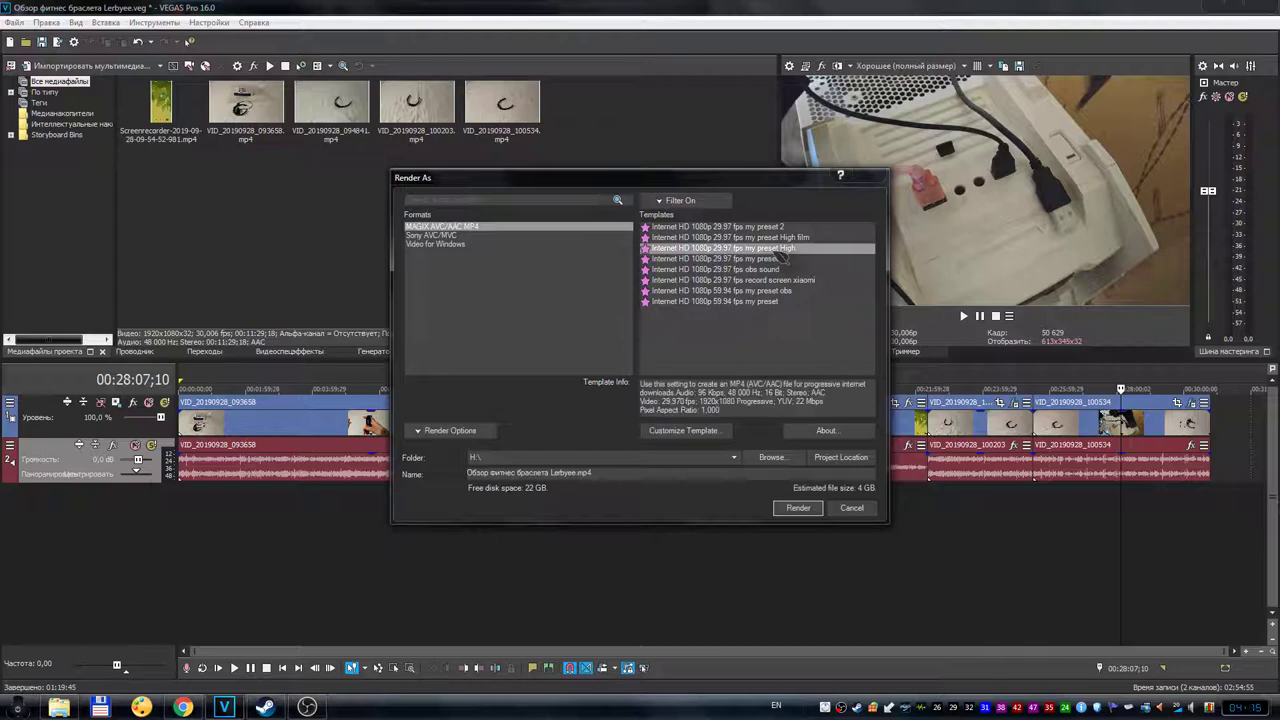
left_click(724, 432)
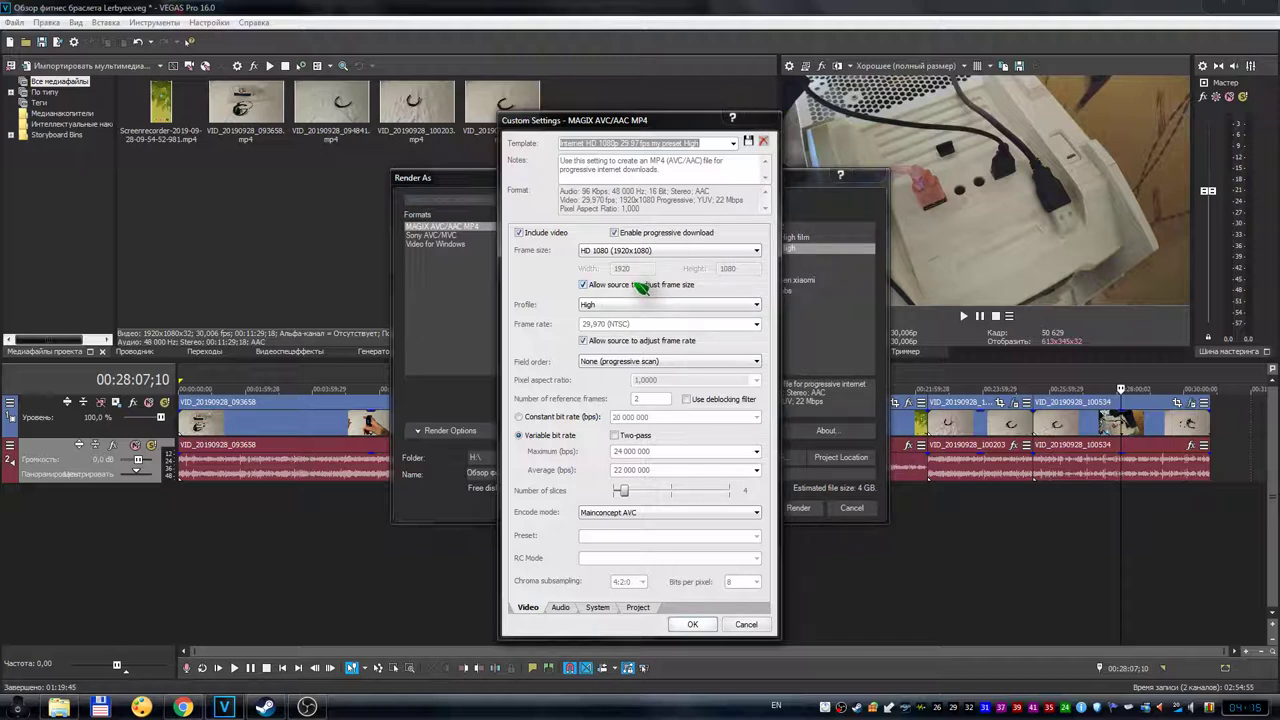
left_click(636, 286)
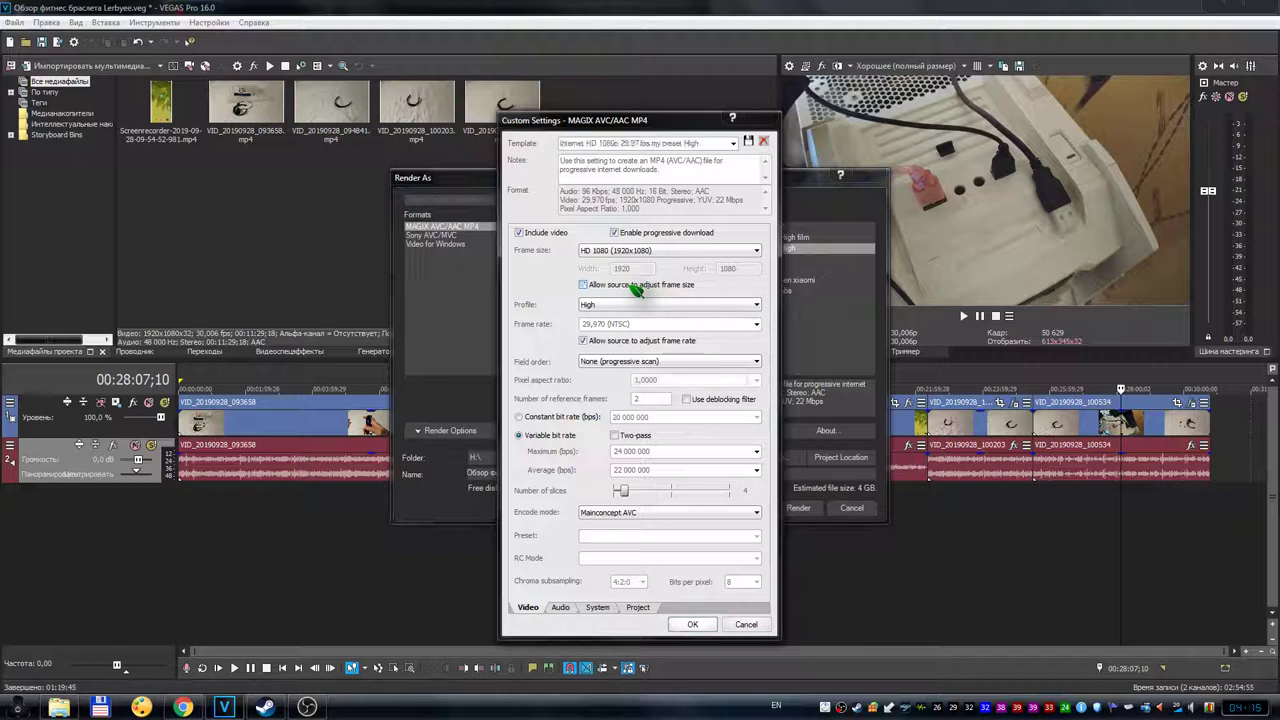
left_click(636, 341)
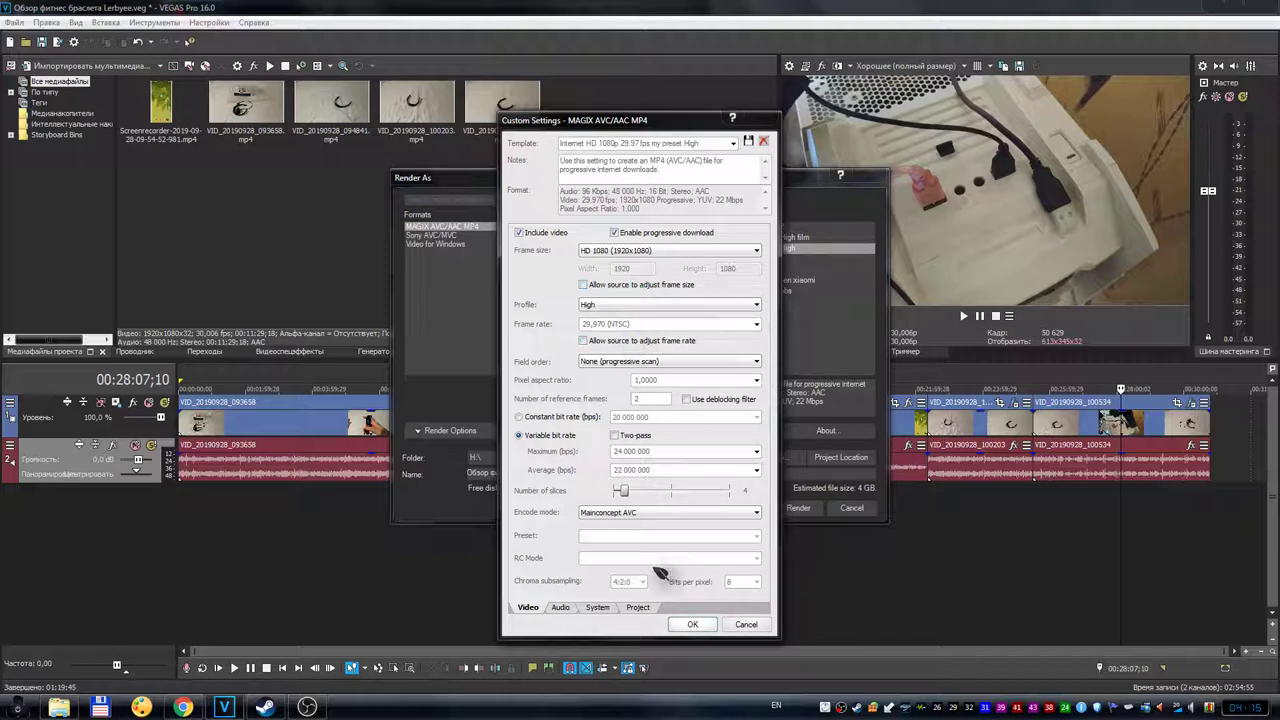
Toggle source adjustment of frame size and frame rate on and back off, and cancel the template settings and the render setup
left_click(622, 286)
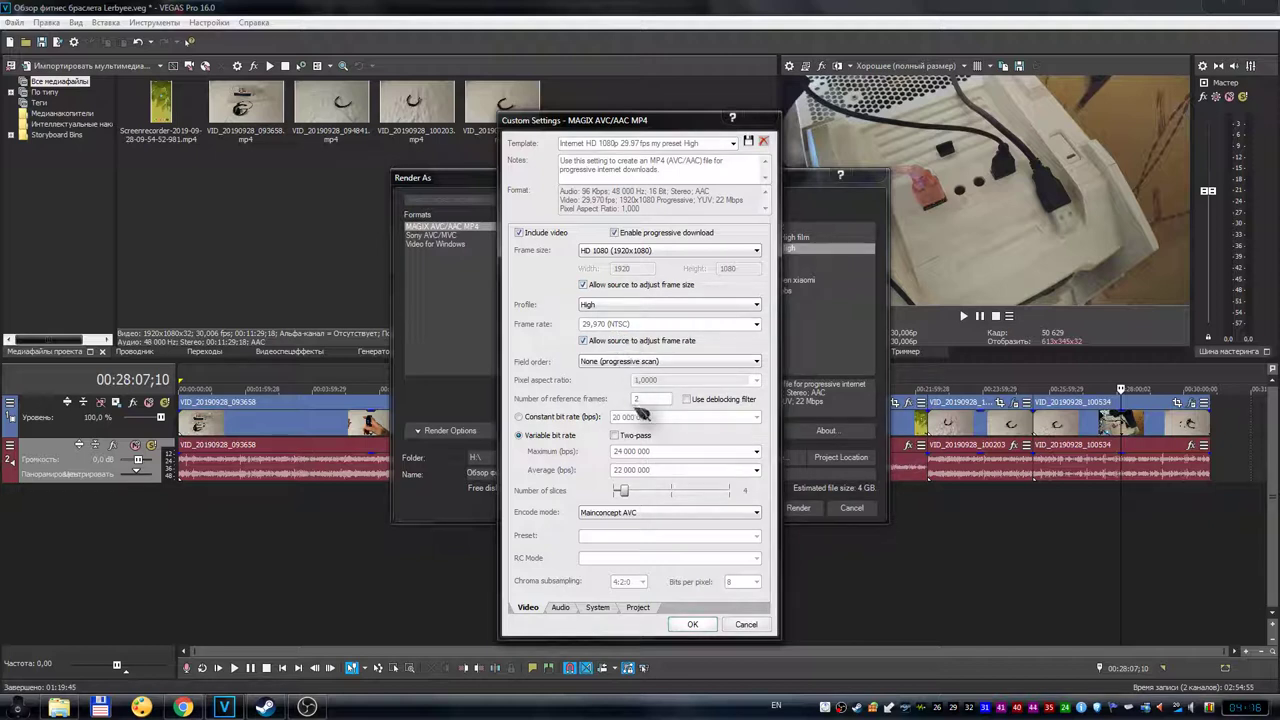
left_click(620, 342)
left_click(622, 287)
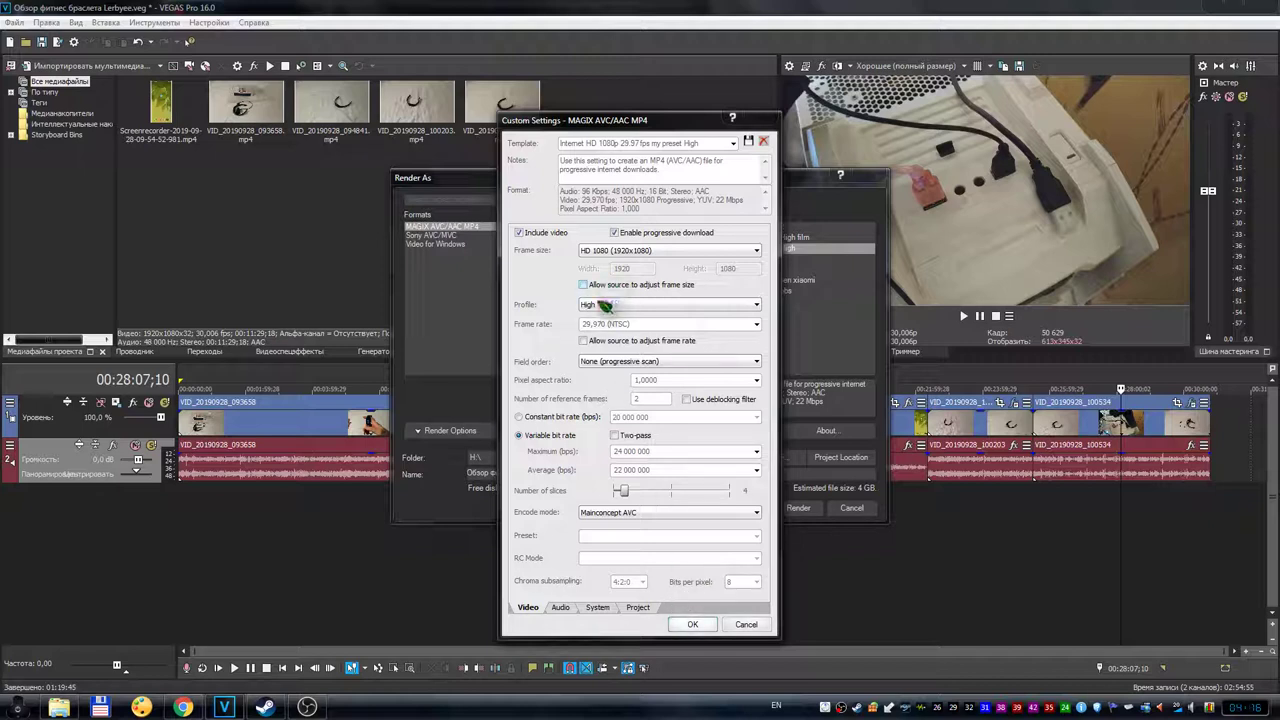
left_click(645, 341)
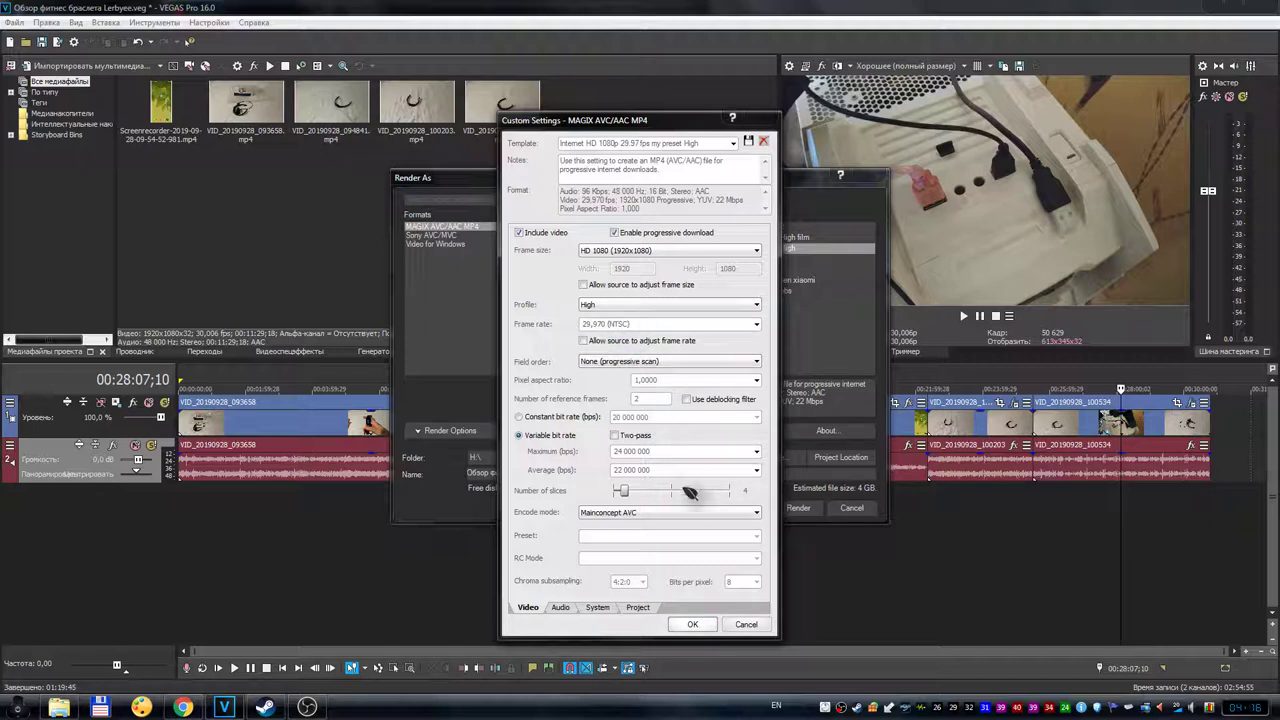
left_click(746, 624)
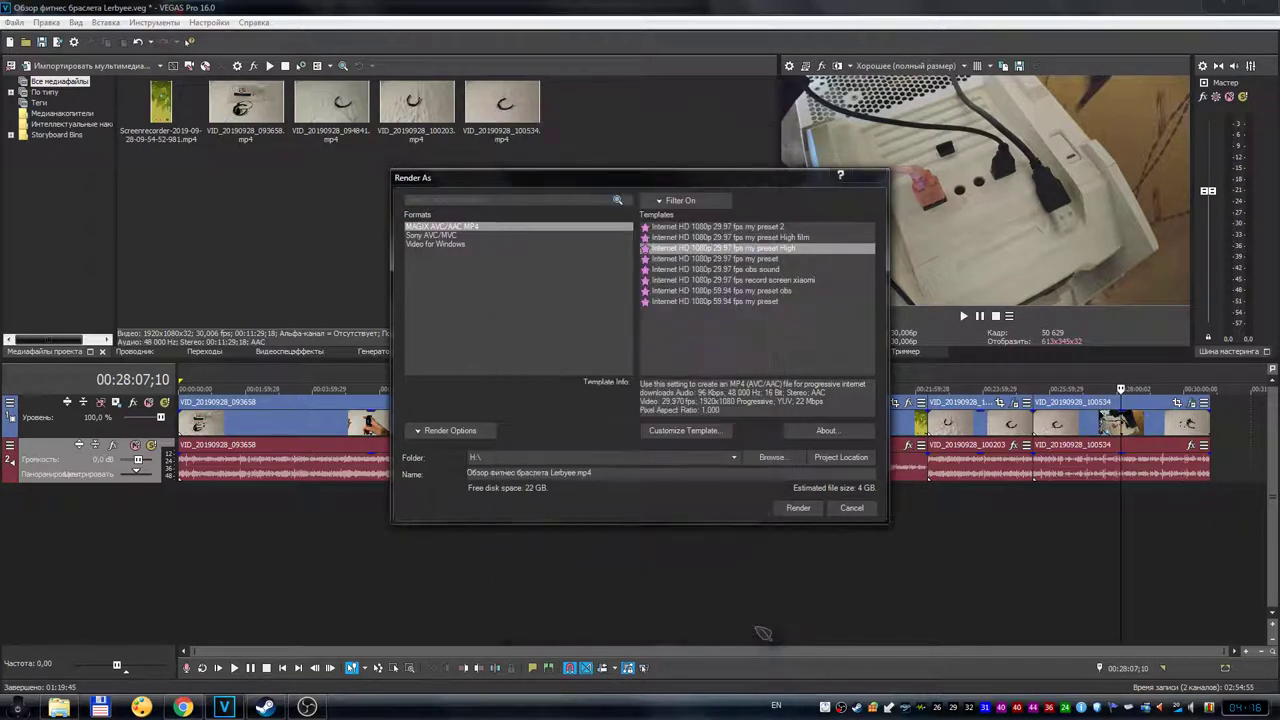
left_click(852, 508)
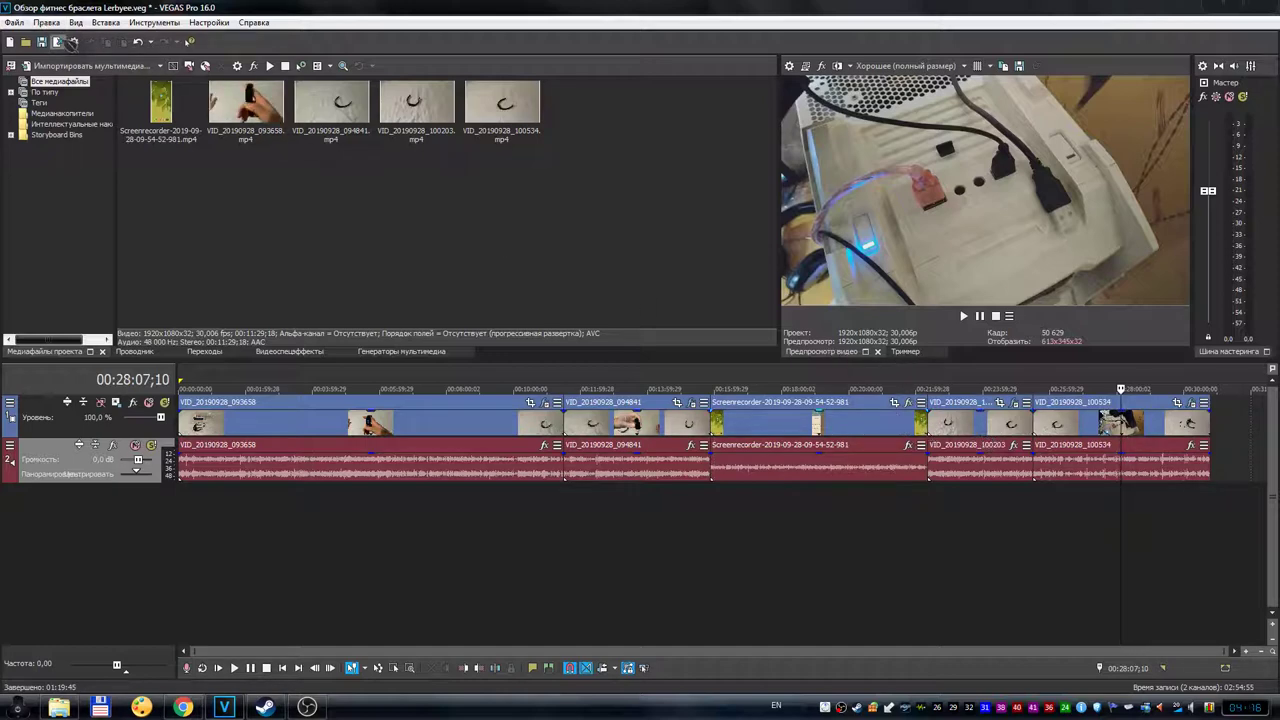
Disallow source adjustment of frame rate and frame size in the MAGIX AVC/AAC MP4 template "Internet HD 1080p 29.97 fps my preset High", and leave without rendering
left_click(73, 42)
left_click(490, 228)
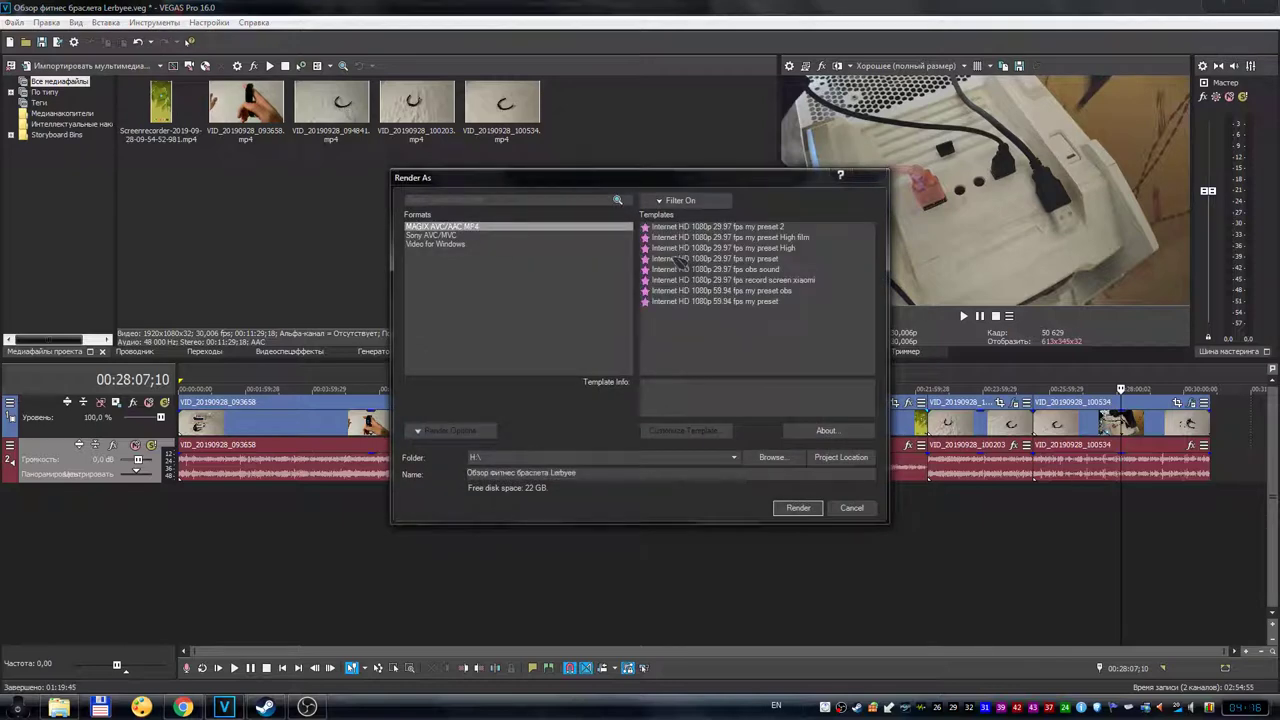
left_click(770, 249)
left_click(683, 430)
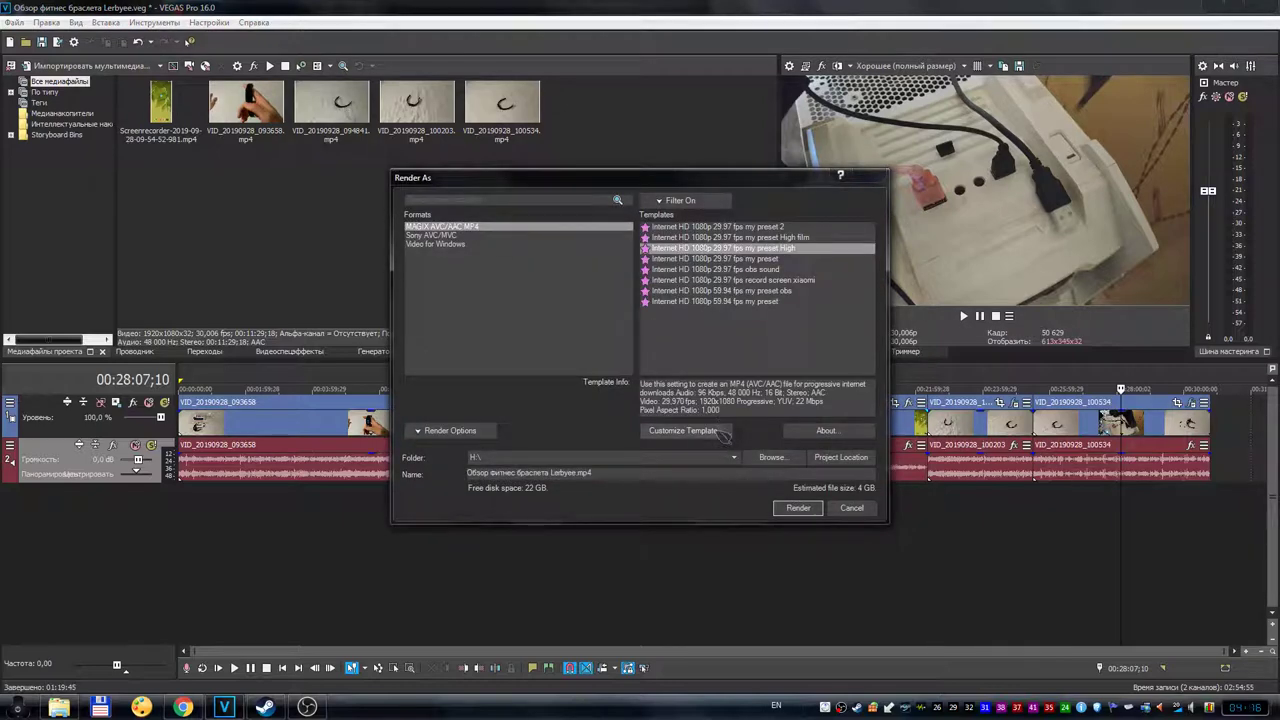
left_click(613, 341)
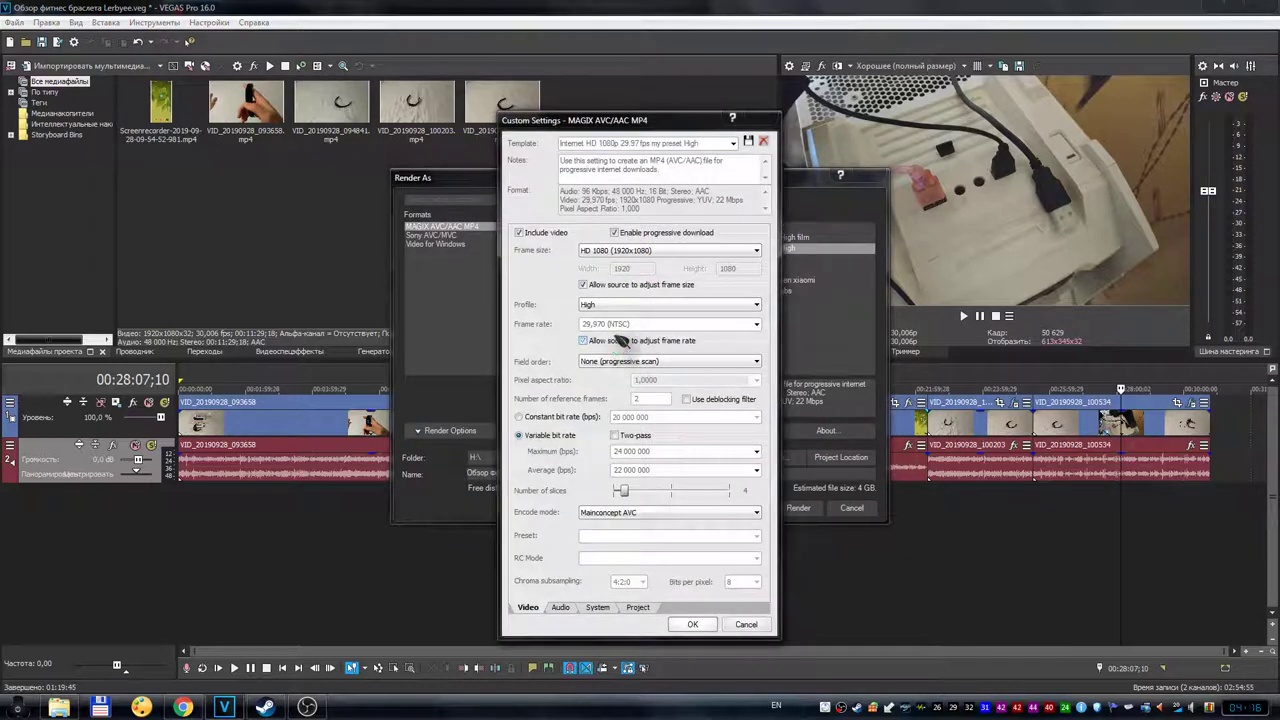
left_click(623, 285)
left_click(692, 624)
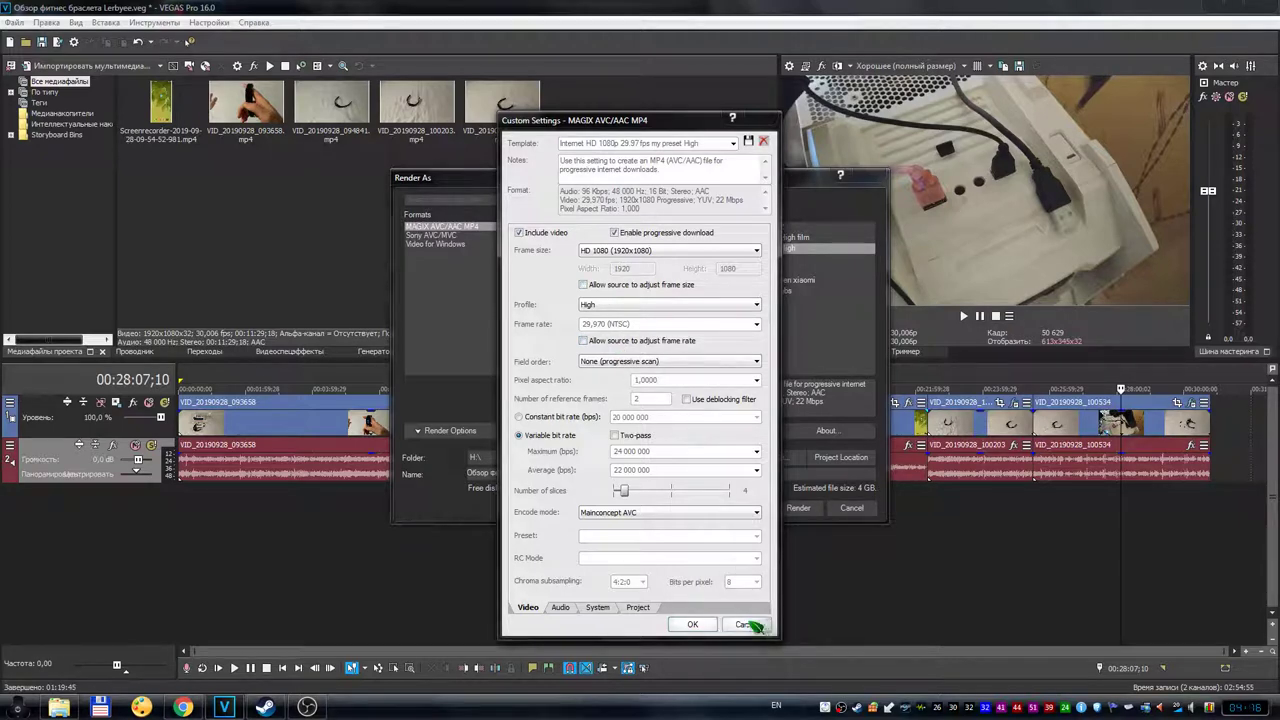
left_click(798, 507)
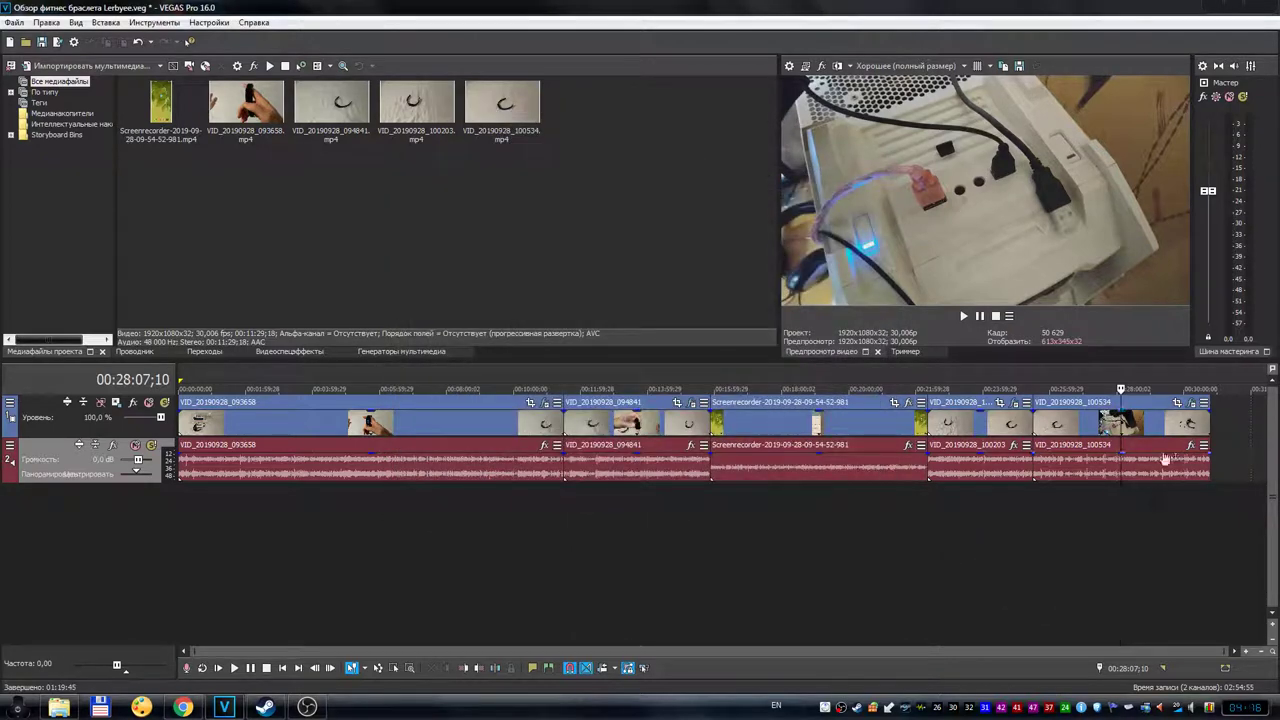